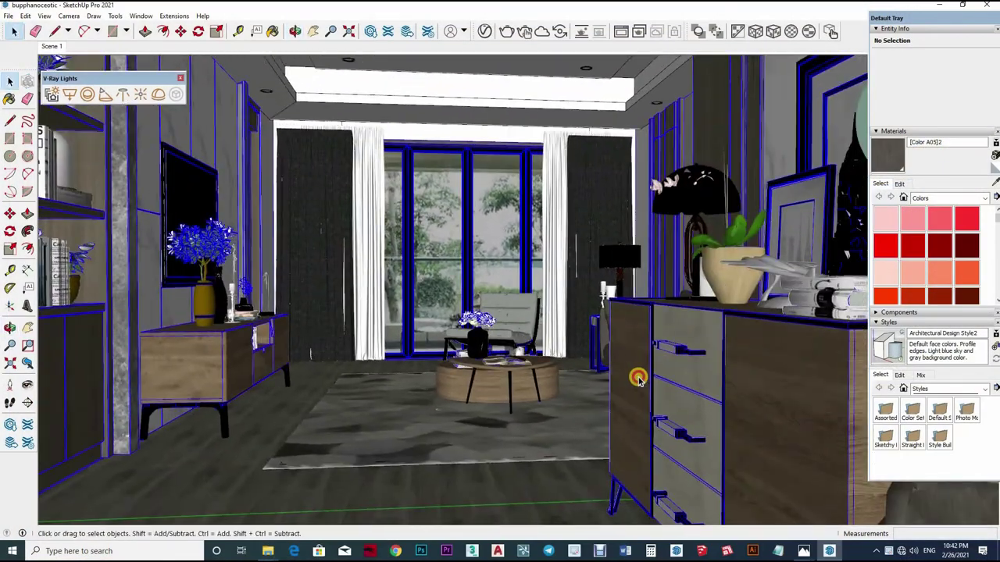
# Step: Select the dresser and orbit around it, returning to Scene 1 for a close side view
pyautogui.click(638, 379)
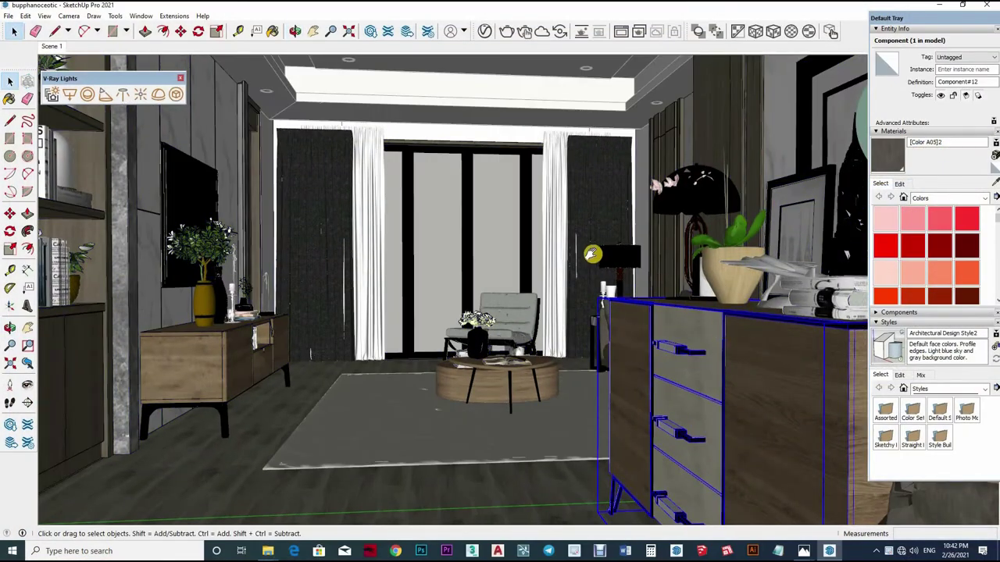
pyautogui.moveTo(592, 254); pyautogui.dragTo(807, 481, button='middle')
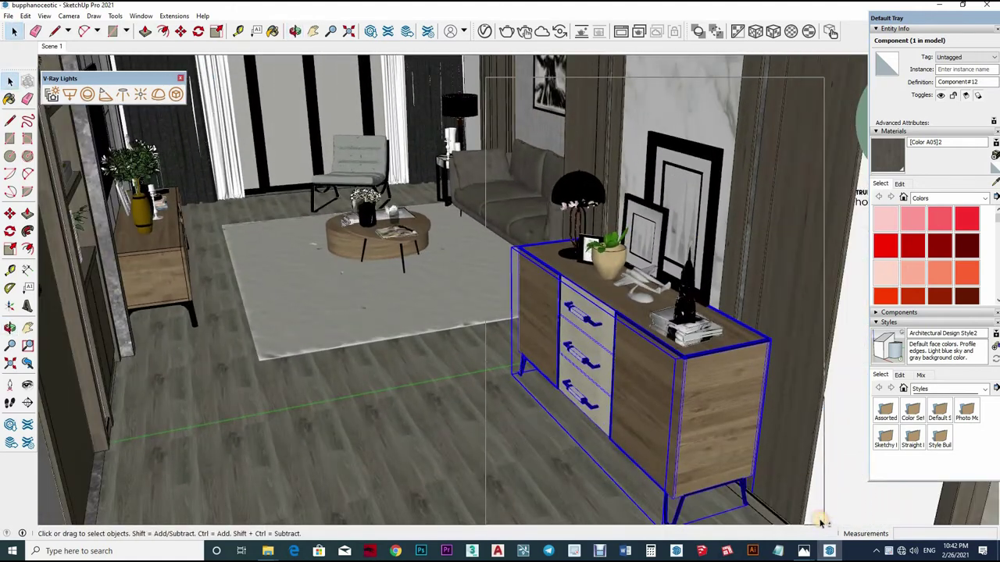
pyautogui.moveTo(761, 404); pyautogui.dragTo(529, 195, button='middle')
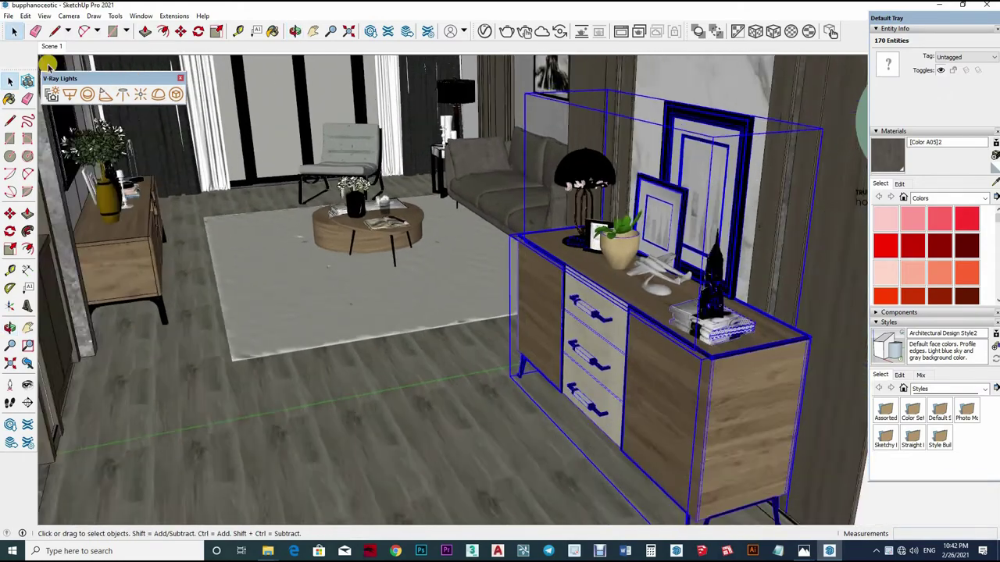
pyautogui.click(51, 47)
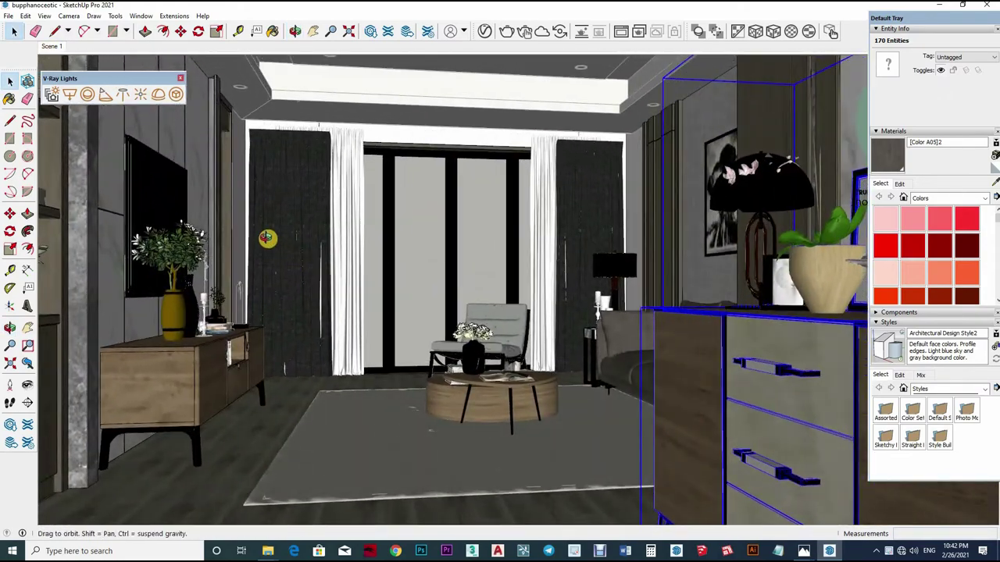
pyautogui.moveTo(267, 239); pyautogui.dragTo(275, 286, button='middle')
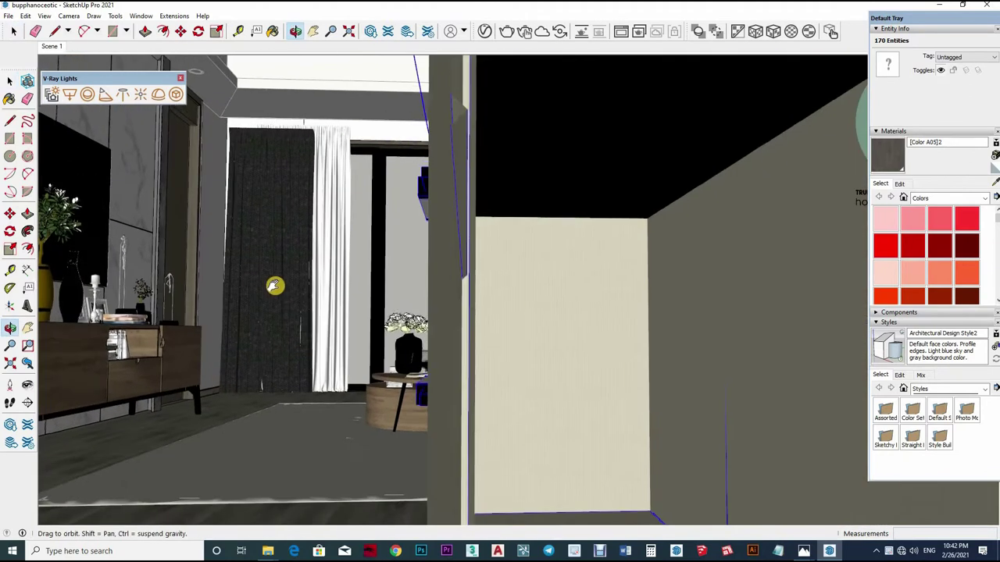
pyautogui.moveTo(274, 286); pyautogui.dragTo(279, 352)
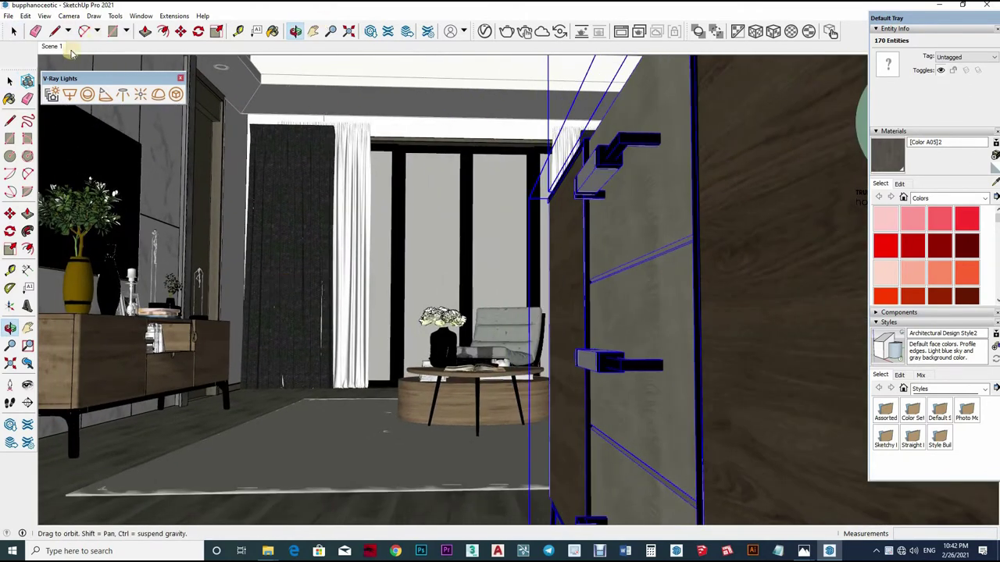
pyautogui.press('space')
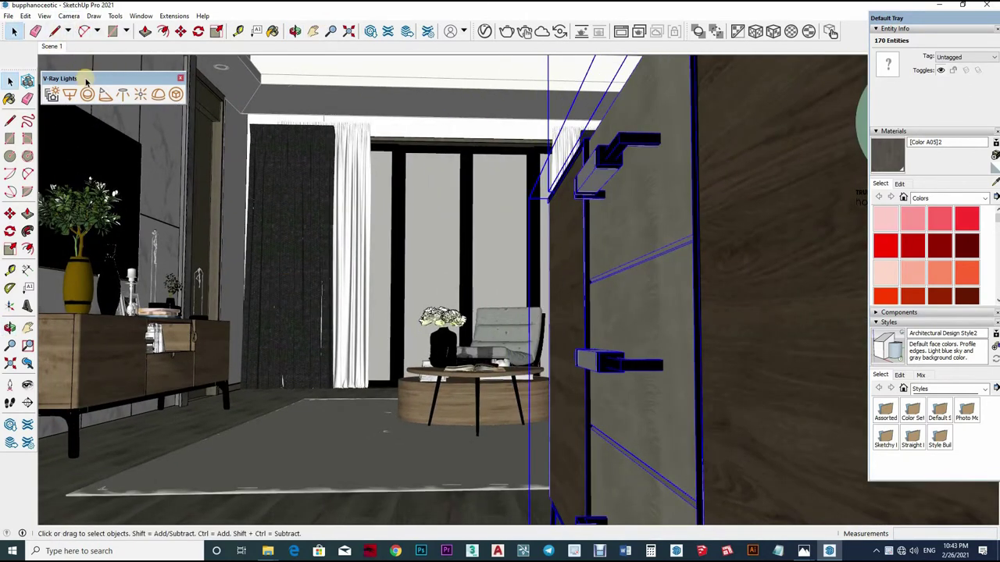
# Step: Add a new scene after Scene 1 and hide the blocking wall panel
pyautogui.rightClick(53, 46)
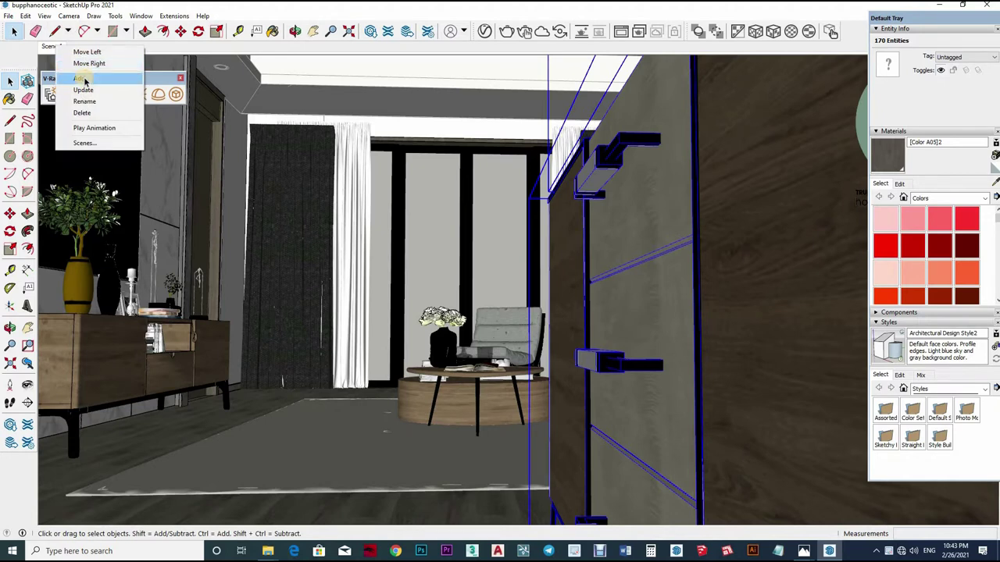
pyautogui.click(80, 78)
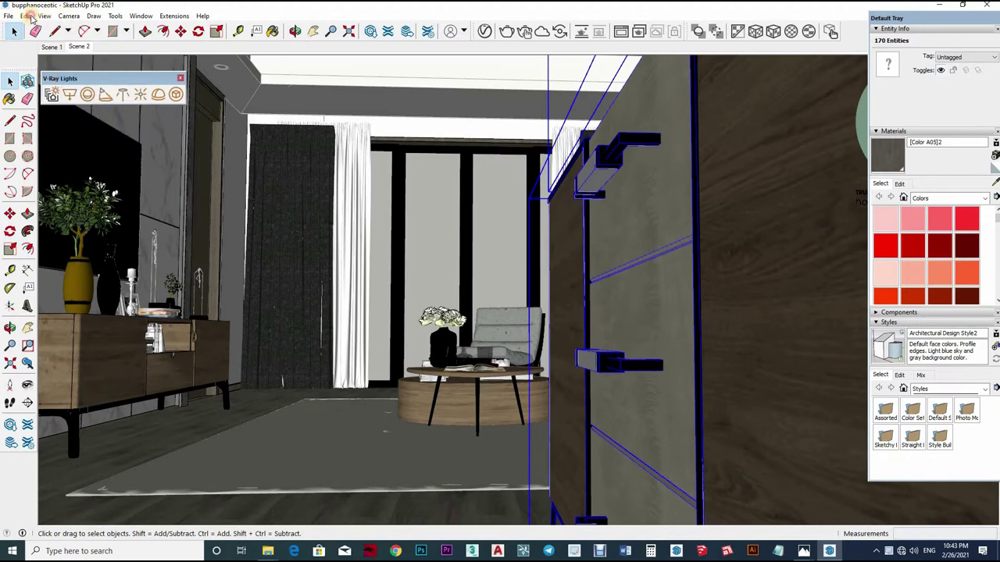
pyautogui.hotkey('alt', 'e')
pyautogui.click(55, 165)
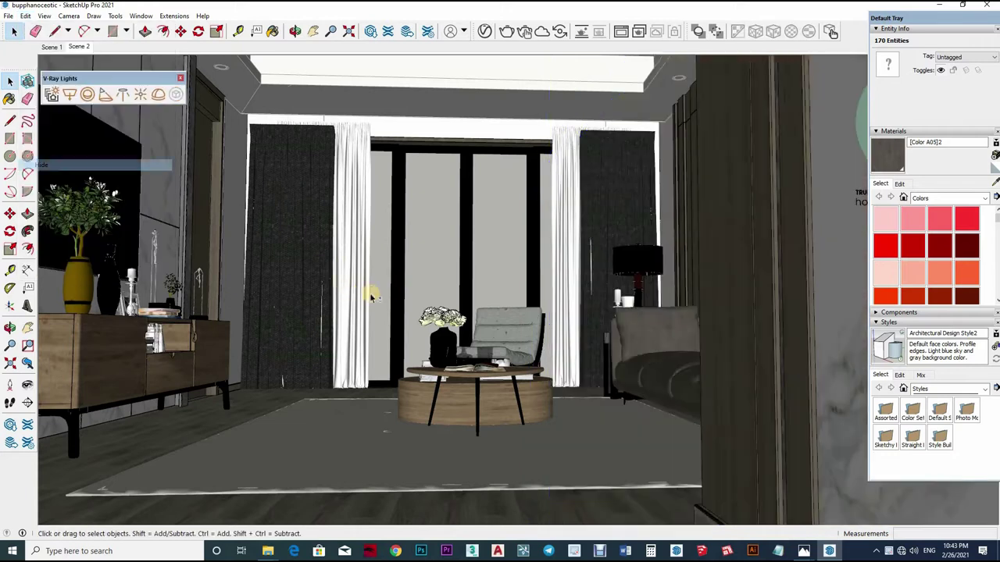
# Step: Zoom toward the curtained window and walk the camera back from the wall
pyautogui.keyDown('shift'); pyautogui.moveTo(398, 312); pyautogui.dragTo(342, 293, button='middle'); pyautogui.keyUp('shift')
pyautogui.scroll(2, 335, 290)
pyautogui.scroll(1, 335, 300)
pyautogui.scroll(1, 326, 297)
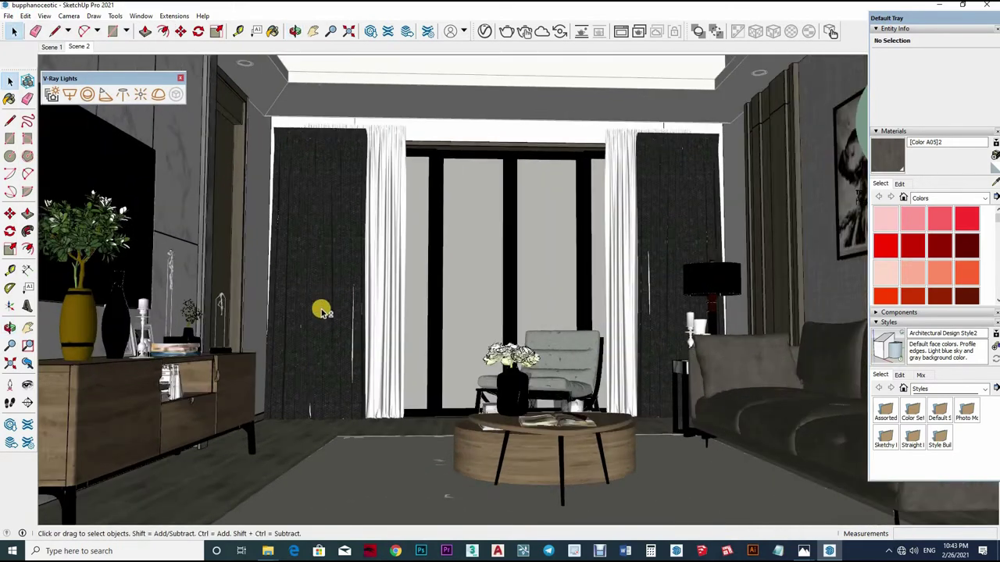
pyautogui.scroll(2, 324, 293)
pyautogui.moveTo(324, 293); pyautogui.dragTo(279, 250, button='middle')
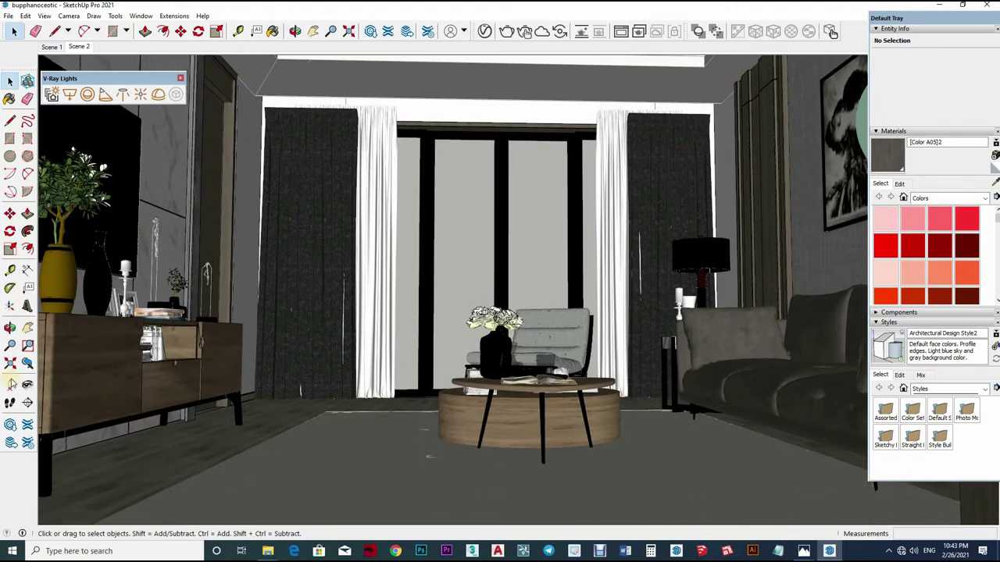
pyautogui.press('w')
pyautogui.moveTo(518, 392)
pyautogui.mouseDown()
pyautogui.moveTo(468, 420)
pyautogui.moveTo(467, 405)
pyautogui.mouseUp()
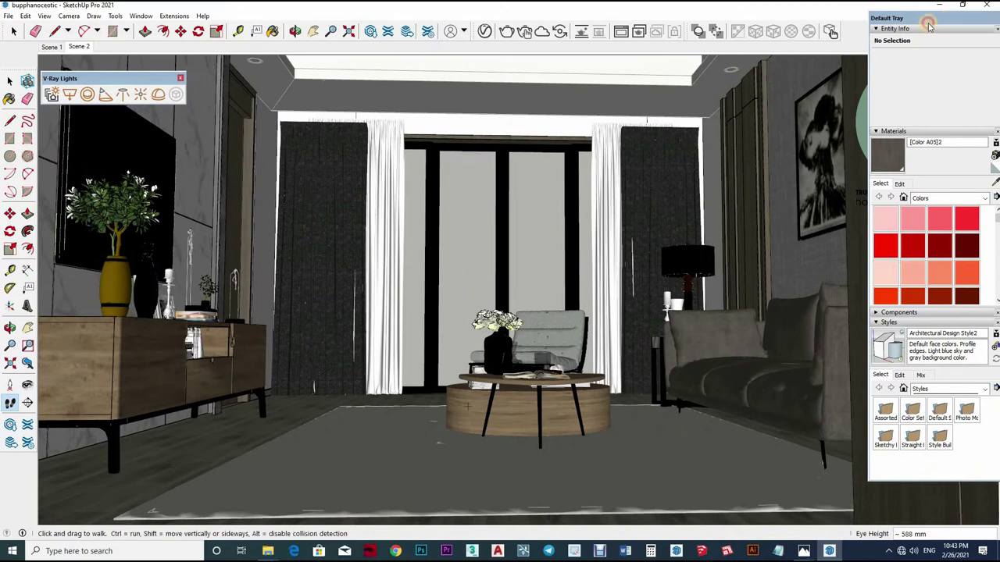
# Step: Use two-point perspective, set eye height to 1000 mm, and walk forward into the room
pyautogui.moveTo(920, 28); pyautogui.dragTo(896, 31)
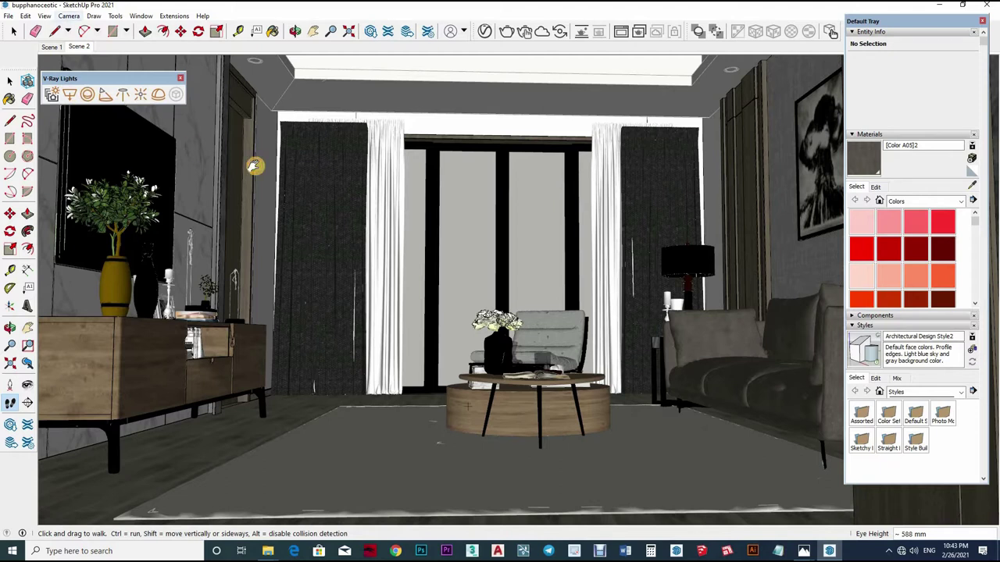
pyautogui.click(69, 15)
pyautogui.click(102, 88)
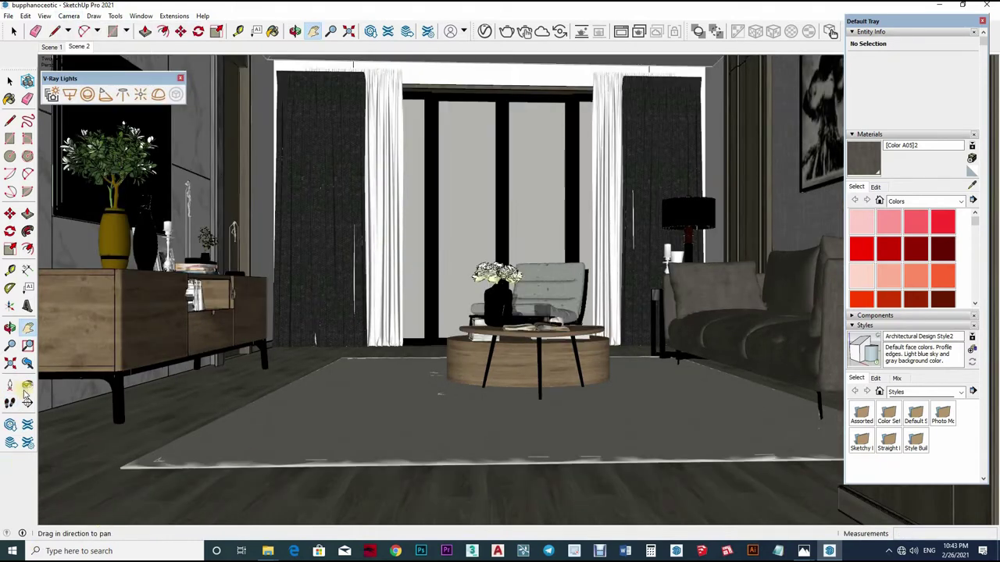
pyautogui.press('l')
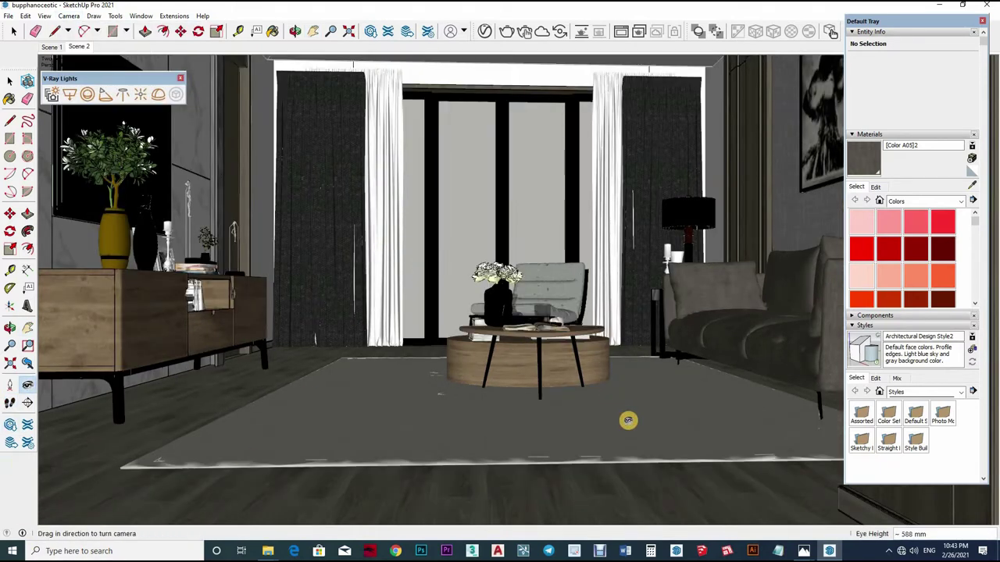
pyautogui.write('1000')
pyautogui.press('Return')
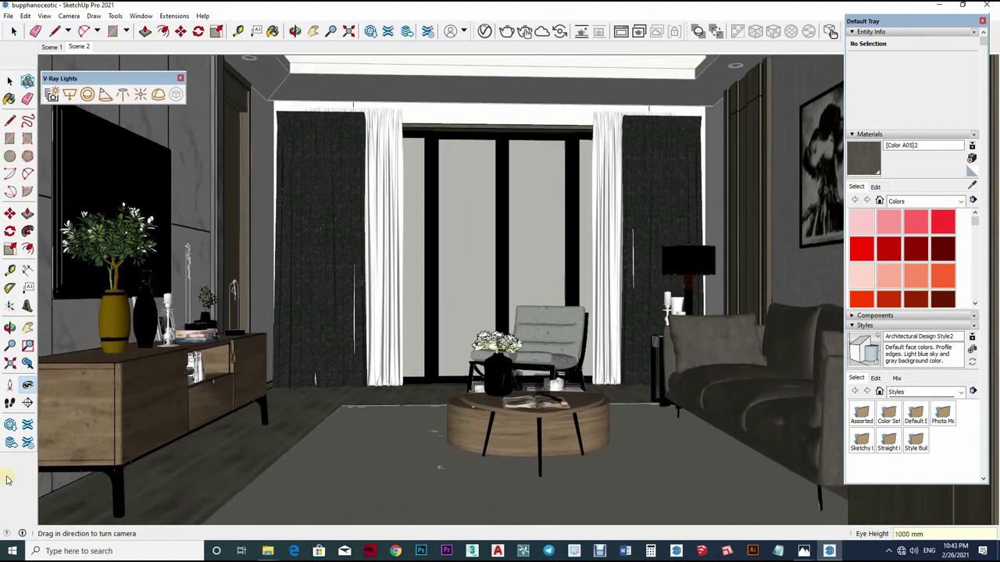
pyautogui.click(10, 403)
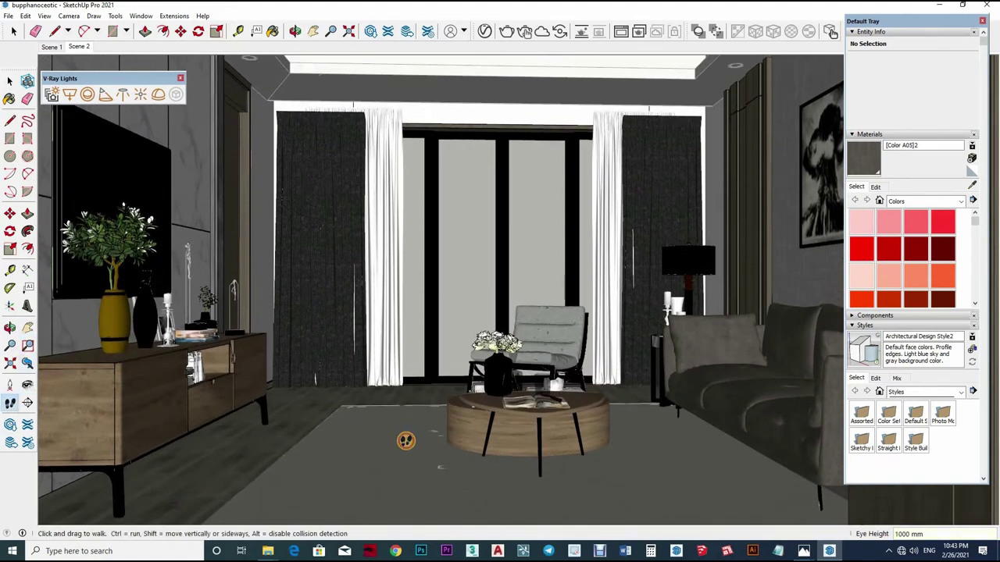
pyautogui.moveTo(397, 437)
pyautogui.mouseDown()
pyautogui.moveTo(366, 464)
pyautogui.moveTo(377, 429)
pyautogui.moveTo(390, 444)
pyautogui.moveTo(384, 435)
pyautogui.moveTo(433, 445)
pyautogui.moveTo(413, 429)
pyautogui.moveTo(414, 440)
pyautogui.mouseUp()
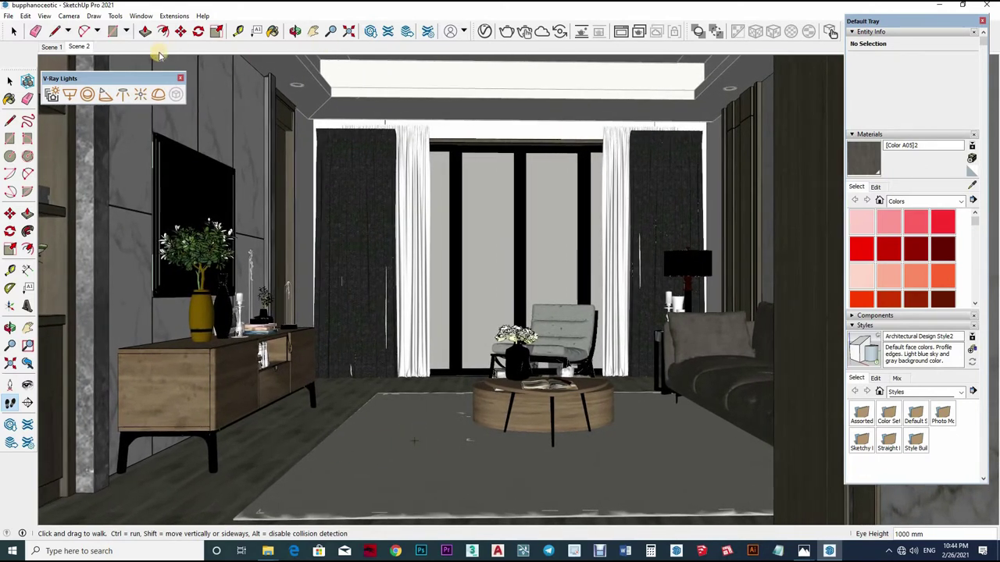
# Step: Switch the camera to two-point perspective and check the Scene 2 options
pyautogui.click(68, 16)
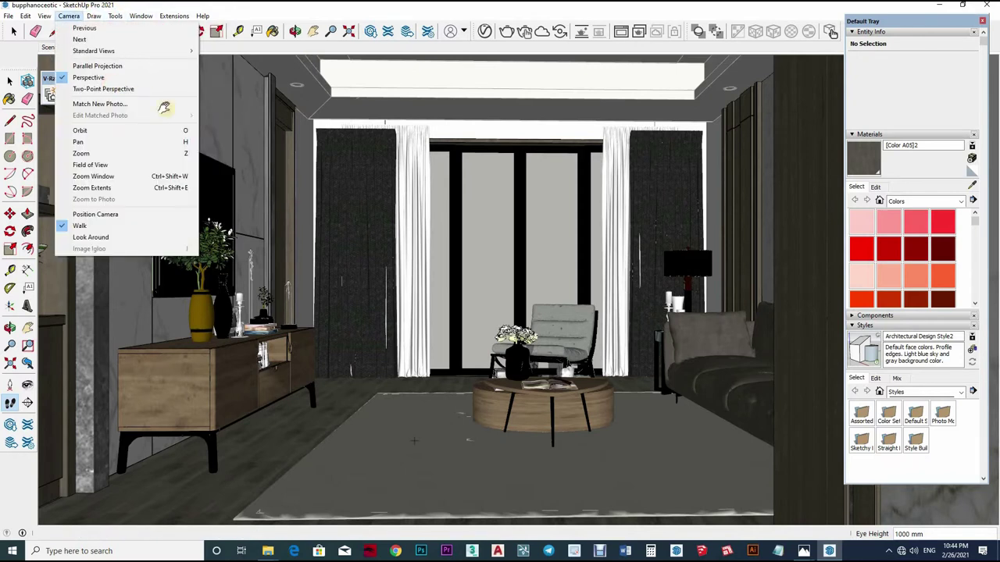
pyautogui.click(100, 86)
pyautogui.rightClick(79, 46)
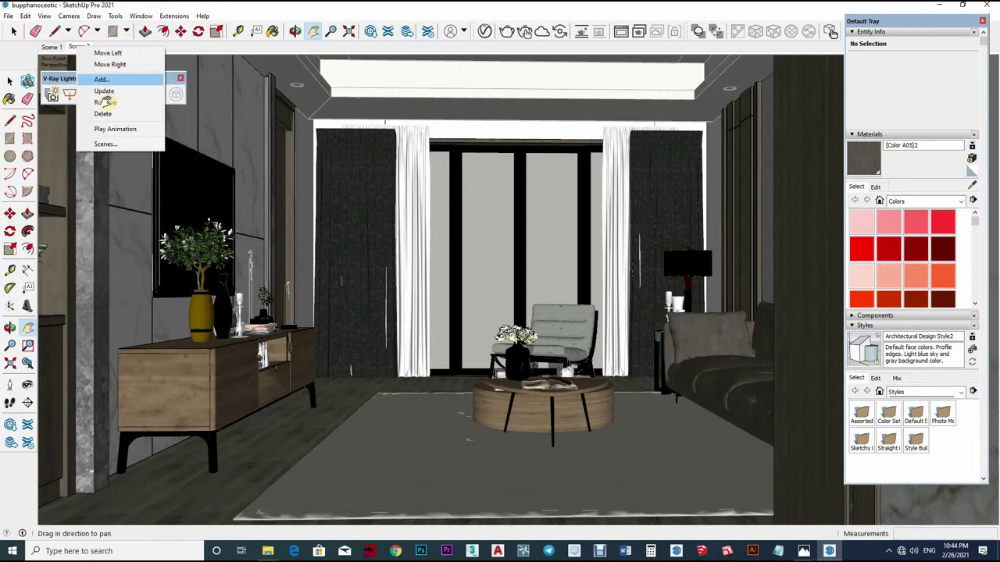
pyautogui.click(139, 379)
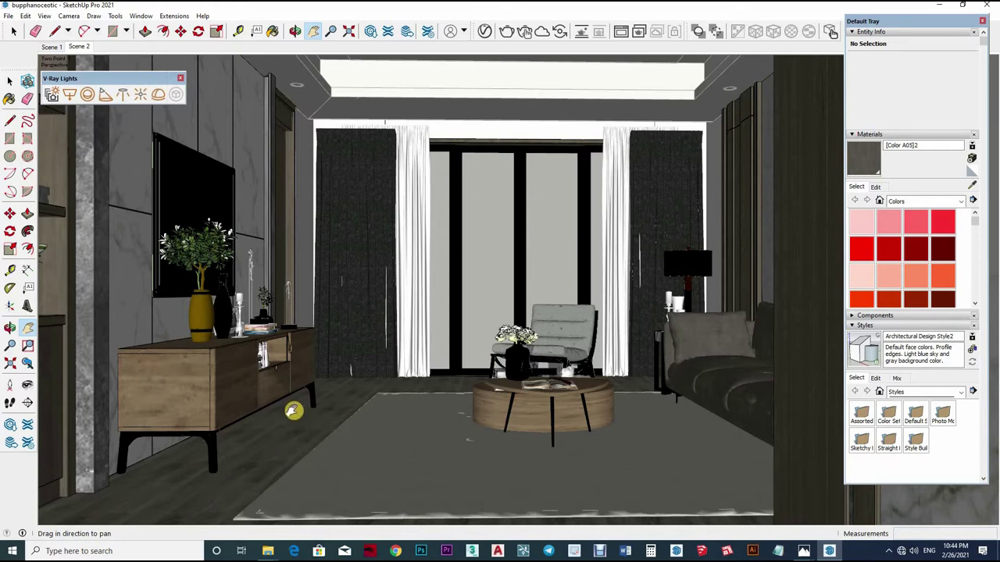
# Step: Frame the TV console and coffee table closely
pyautogui.scroll(3, 297, 428)
pyautogui.moveTo(334, 417); pyautogui.dragTo(531, 409, button='middle')
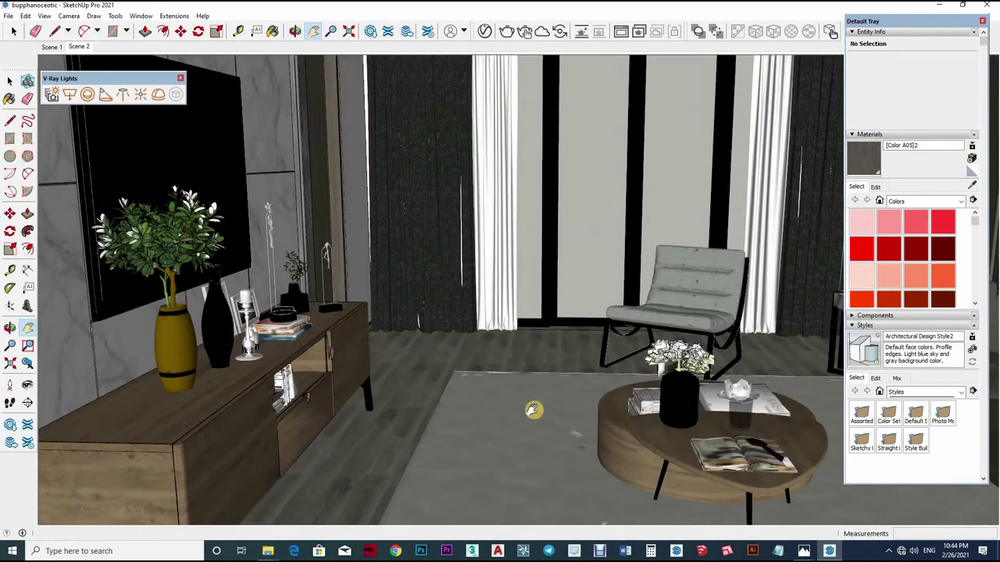
pyautogui.rightClick(421, 550)
pyautogui.moveTo(409, 413); pyautogui.dragTo(306, 325, button='middle')
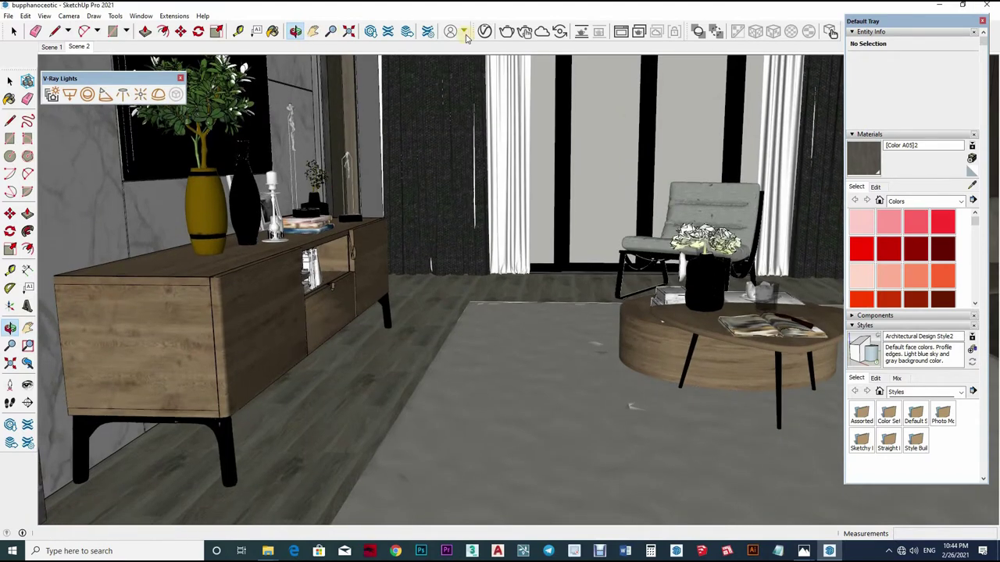
pyautogui.press('h')
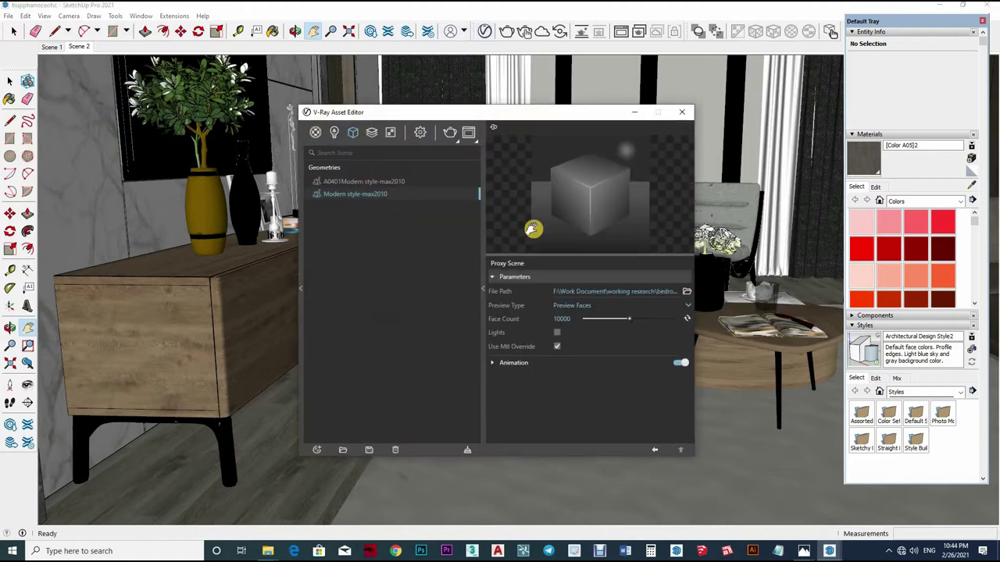
# Step: Sample the chair's Fabric_A01_20cm material and preview it on a sphere
pyautogui.press('b')
pyautogui.keyDown('alt'); pyautogui.click(579, 435); pyautogui.keyUp('alt')
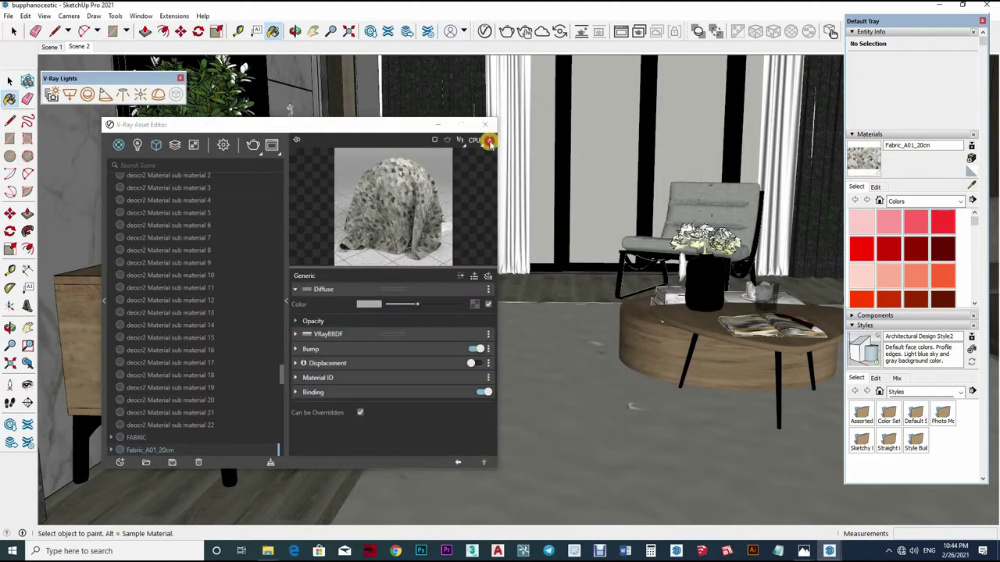
pyautogui.click(458, 154)
pyautogui.click(442, 342)
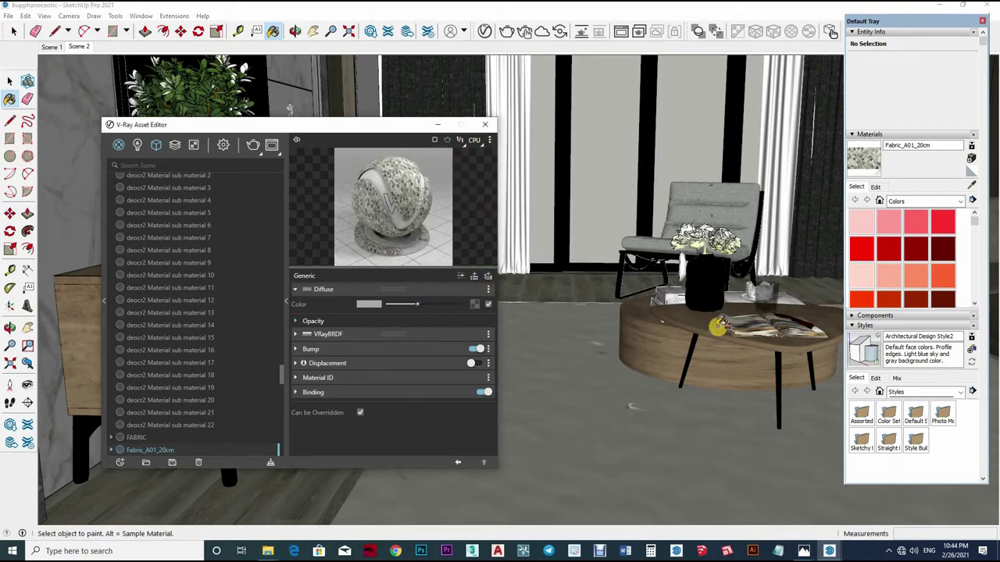
# Step: Apply wood to the table front; set Color K02 and Color M09 glossiness to 0.8
pyautogui.moveTo(717, 327); pyautogui.dragTo(781, 296, button='middle')
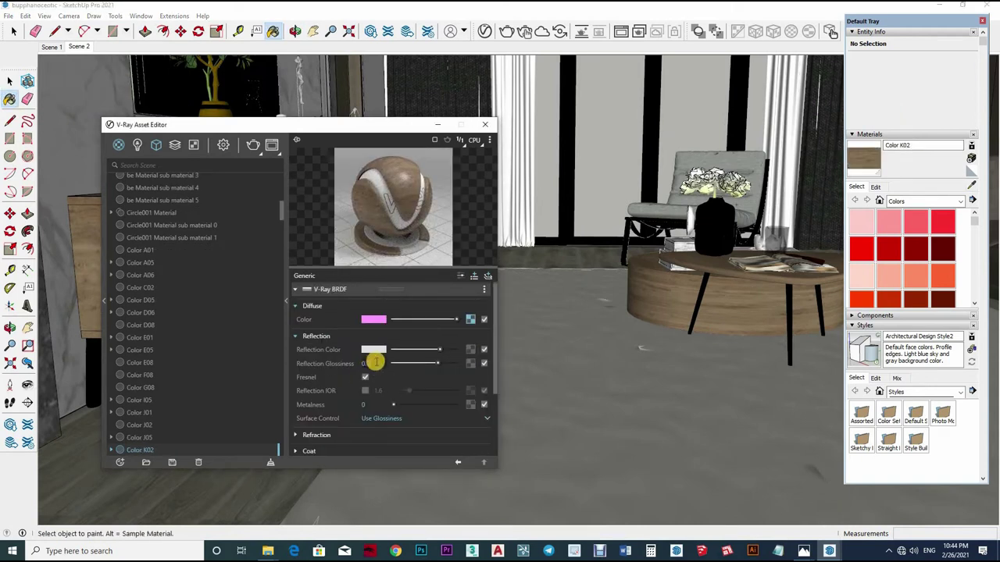
pyautogui.click(786, 328)
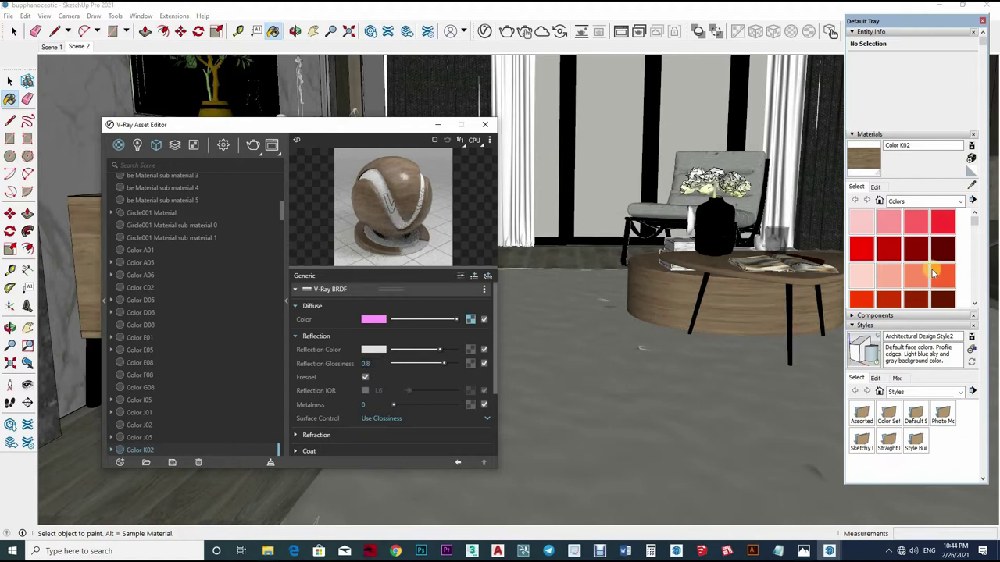
pyautogui.press('alt')
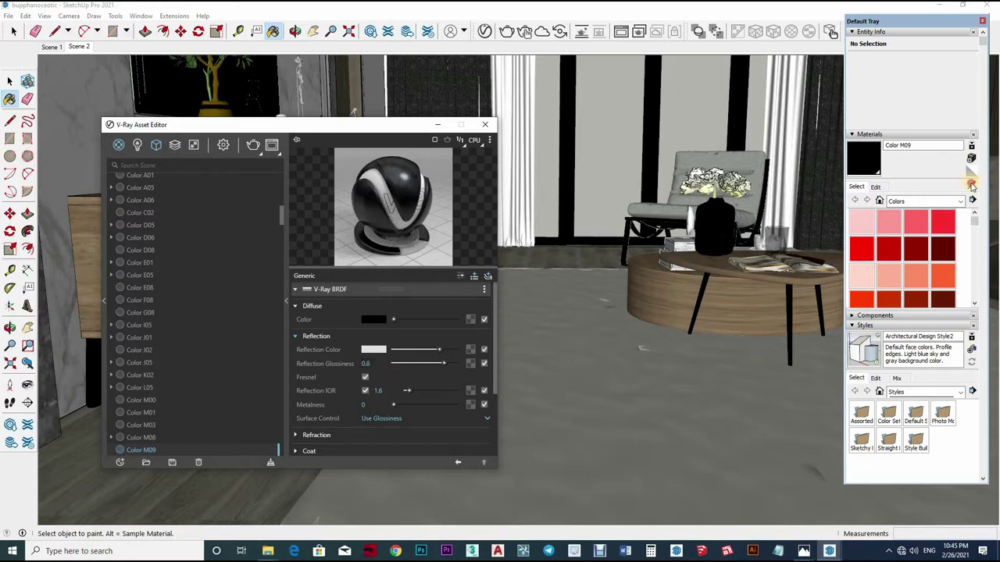
pyautogui.press('alt')
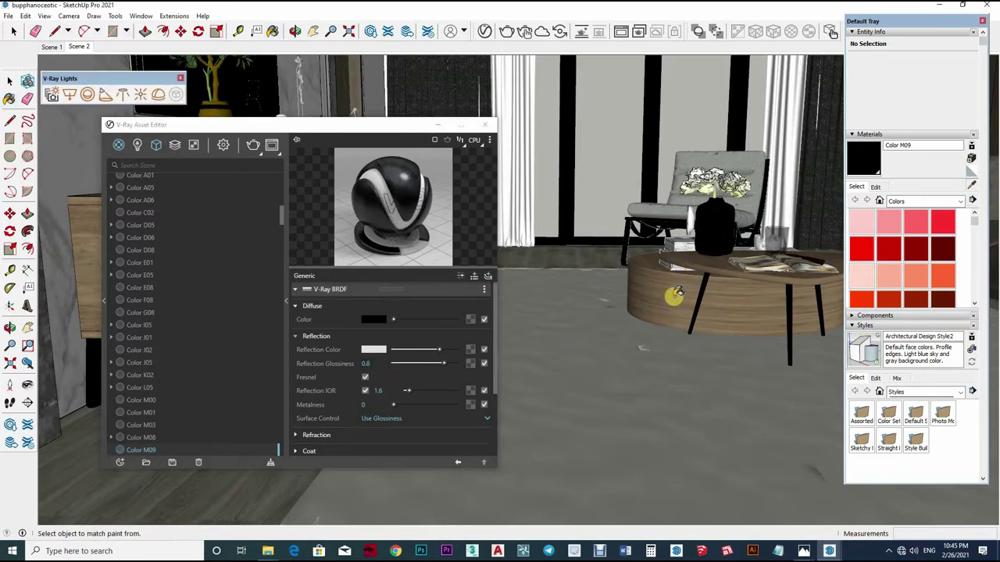
pyautogui.scroll(2, 676, 295)
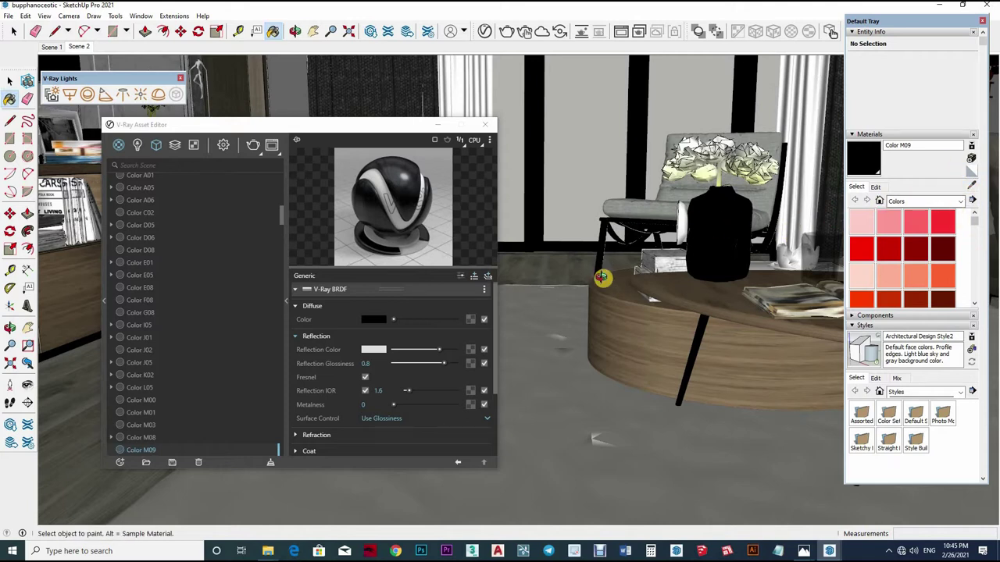
# Step: Sample the chair's Color L05 material and set its reflection colour to black
pyautogui.moveTo(750, 212); pyautogui.dragTo(736, 205, button='middle')
pyautogui.keyDown('alt'); pyautogui.click(709, 262); pyautogui.keyUp('alt')
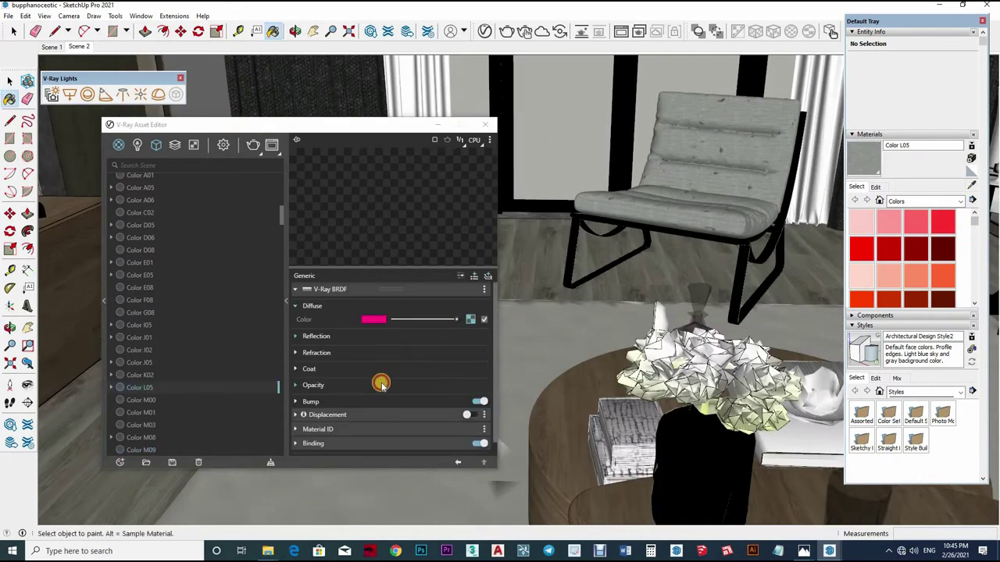
pyautogui.click(316, 336)
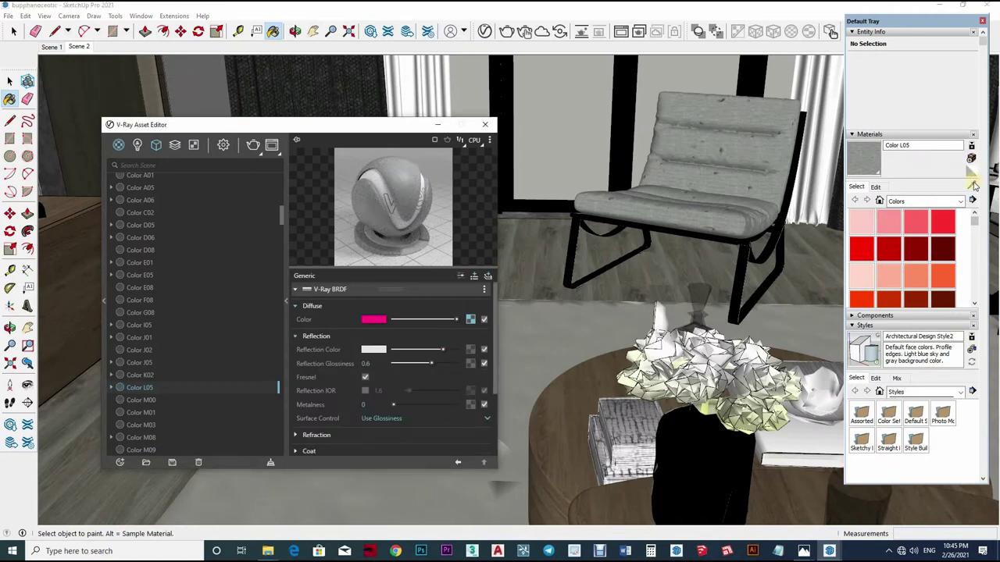
pyautogui.press('alt')
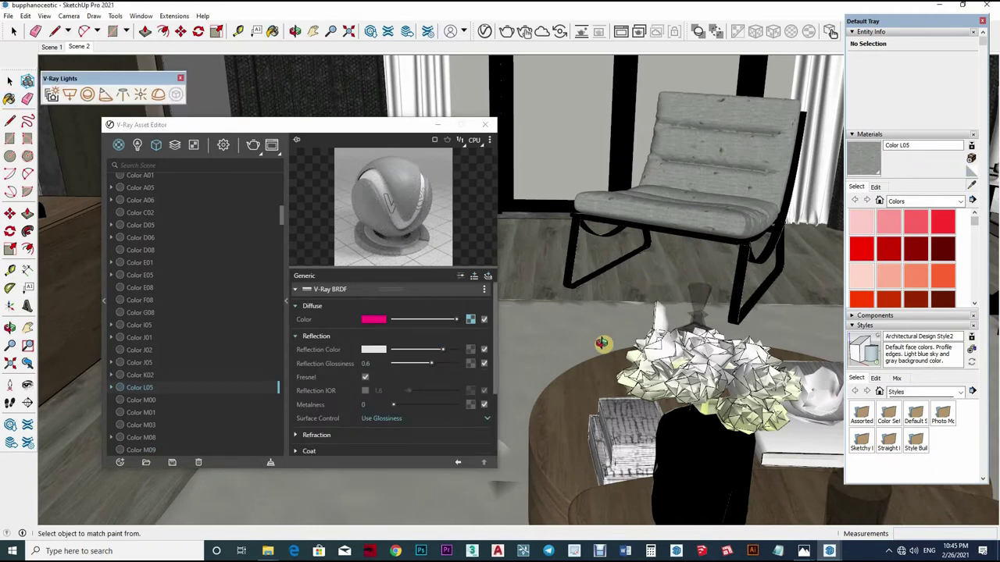
pyautogui.moveTo(601, 342)
pyautogui.mouseDown(button='middle')
pyautogui.moveTo(647, 279)
pyautogui.moveTo(388, 357)
pyautogui.mouseUp(button='middle')
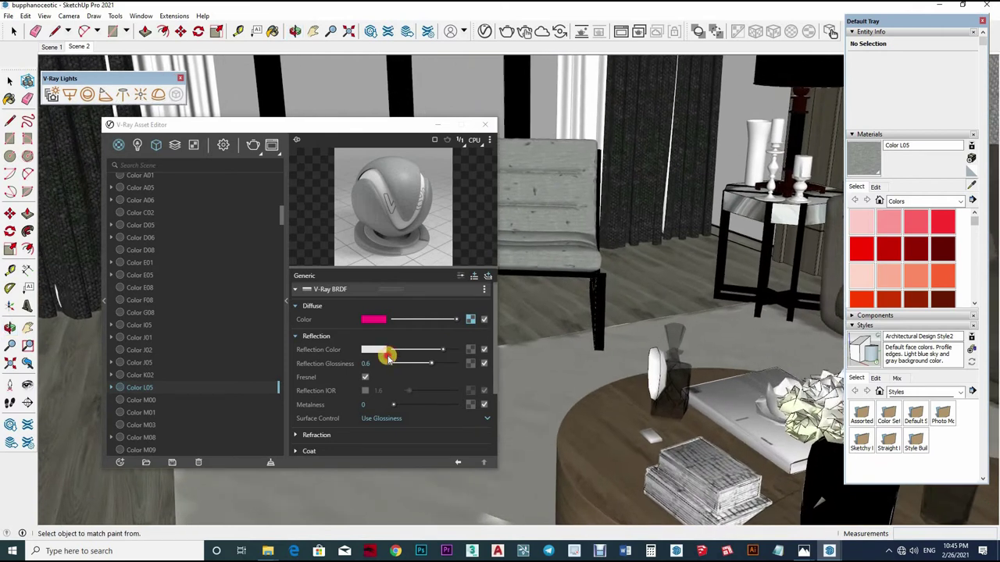
pyautogui.moveTo(388, 357); pyautogui.dragTo(562, 369)
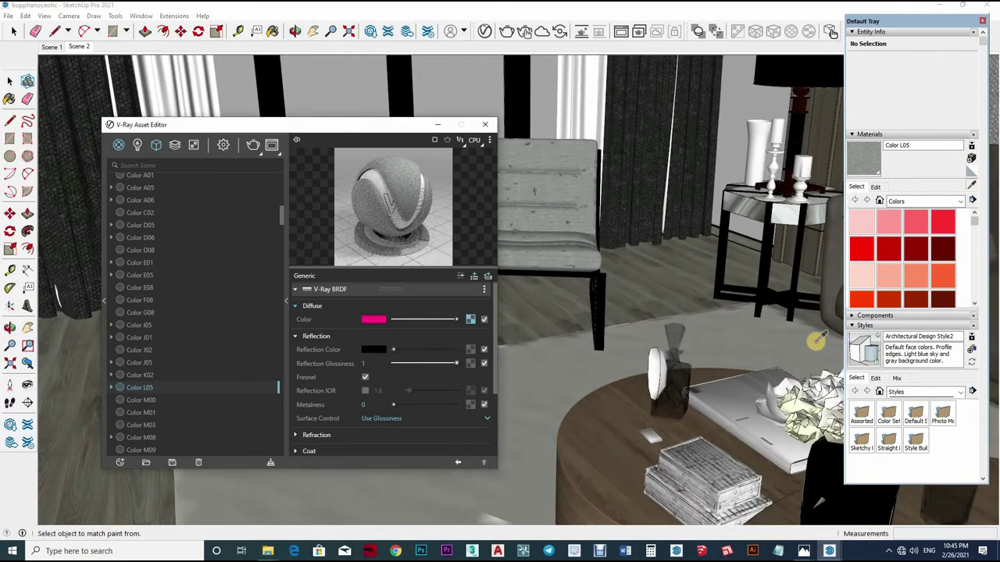
# Step: Sample the sofa's [Color A05]2 material and give it 0.65 reflection glossiness
pyautogui.moveTo(816, 341); pyautogui.dragTo(753, 345, button='middle')
pyautogui.keyDown('alt'); pyautogui.click(753, 344); pyautogui.keyUp('alt')
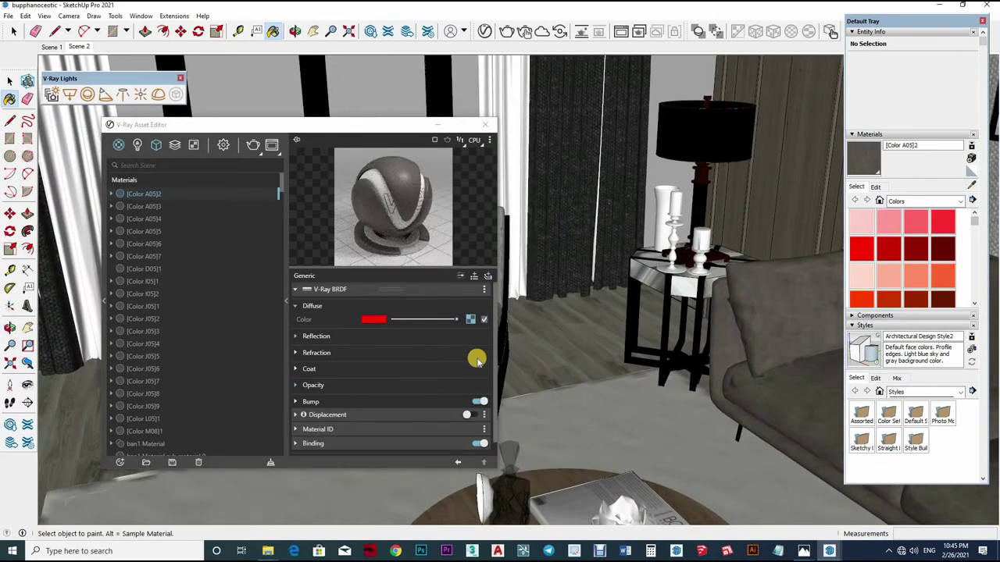
pyautogui.click(478, 361)
pyautogui.moveTo(725, 351); pyautogui.dragTo(724, 351, button='middle')
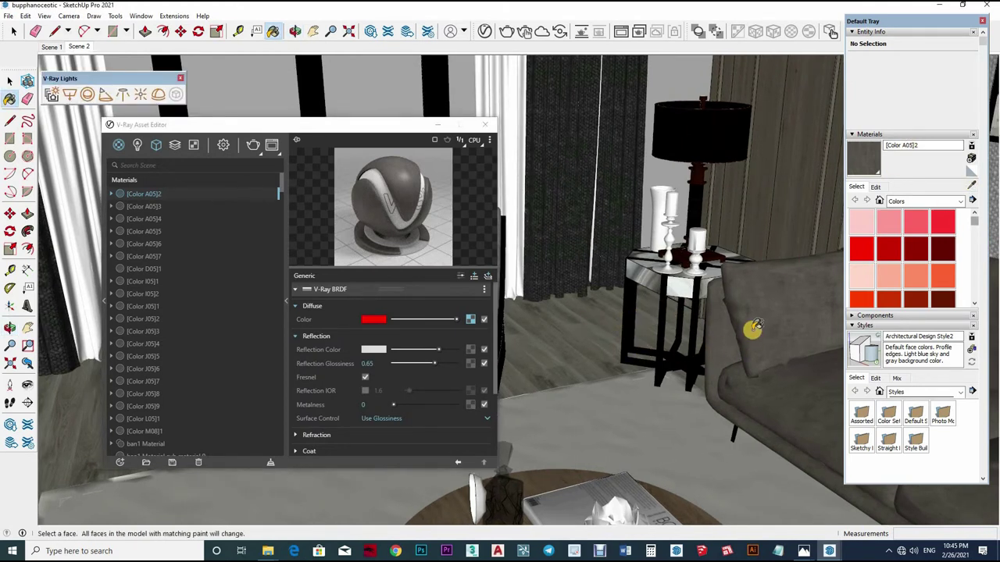
pyautogui.moveTo(750, 325)
pyautogui.mouseDown(button='middle')
pyautogui.moveTo(612, 320)
pyautogui.moveTo(632, 267)
pyautogui.mouseUp(button='middle')
# Step: Return to the saved room view and zoom in
pyautogui.press('pageup')
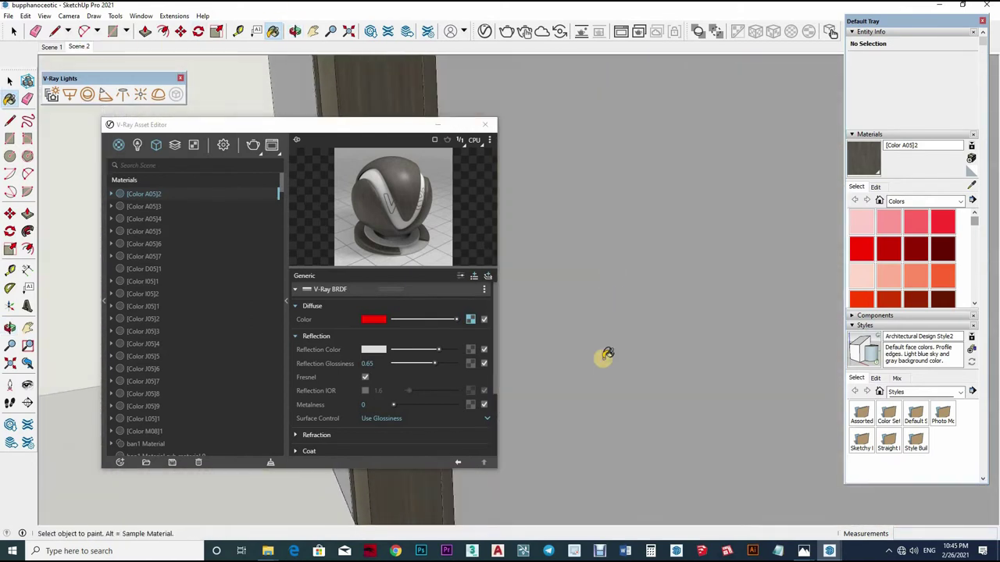
pyautogui.scroll(2, 600, 342)
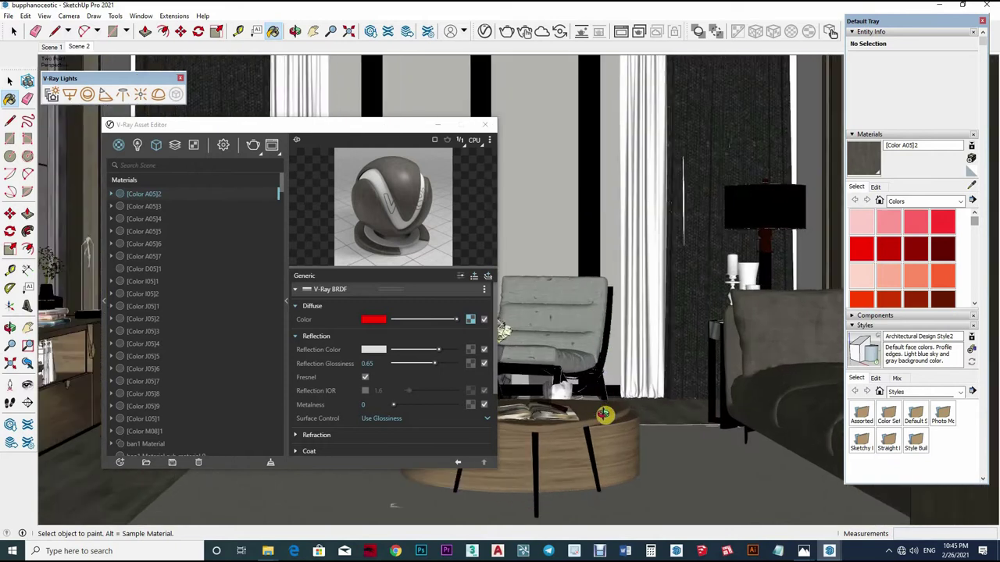
pyautogui.scroll(2, 625, 336)
pyautogui.scroll(2, 681, 320)
# Step: Give the chair's Color L05 material a grey reflection with 0.6 glossiness
pyautogui.keyDown('alt'); pyautogui.click(576, 376); pyautogui.keyUp('alt')
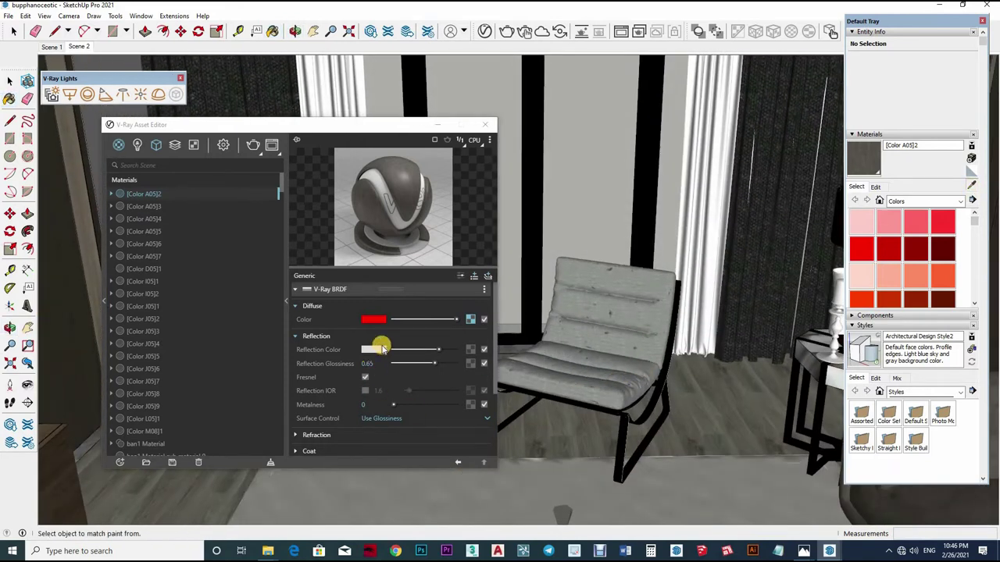
pyautogui.moveTo(379, 349); pyautogui.dragTo(428, 351)
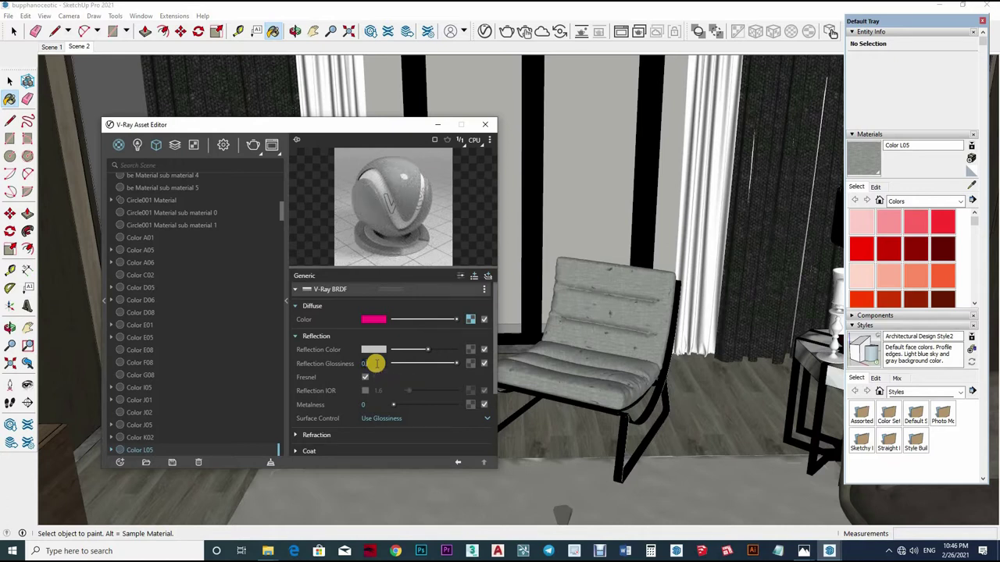
pyautogui.press('Return')
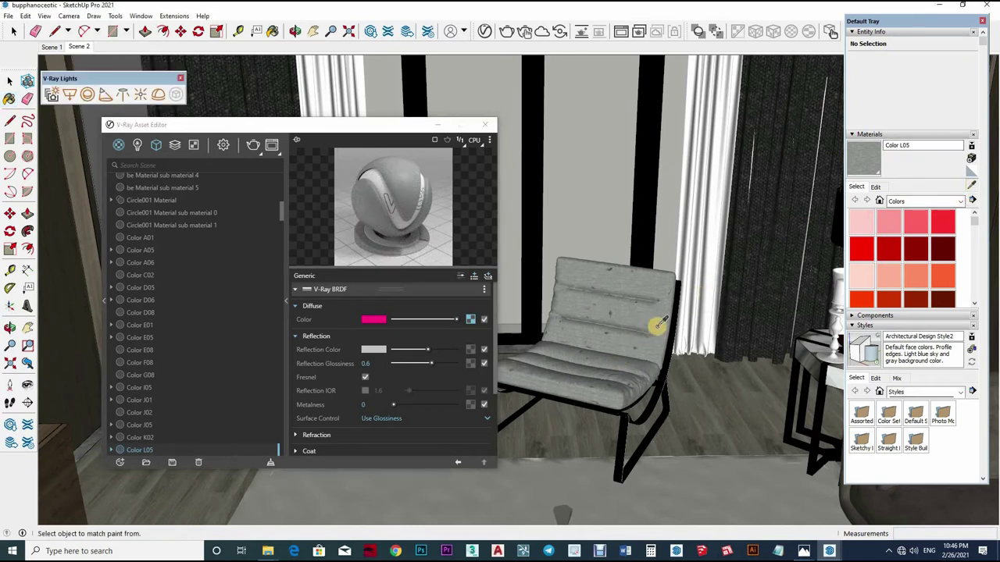
pyautogui.moveTo(652, 319)
pyautogui.mouseDown(button='middle')
pyautogui.moveTo(648, 290)
pyautogui.moveTo(562, 390)
pyautogui.moveTo(576, 229)
pyautogui.moveTo(594, 383)
pyautogui.moveTo(618, 311)
pyautogui.moveTo(596, 357)
pyautogui.moveTo(622, 221)
pyautogui.moveTo(690, 223)
pyautogui.moveTo(379, 332)
pyautogui.moveTo(446, 351)
pyautogui.mouseUp(button='middle')
pyautogui.scroll(-3, 677, 239)
pyautogui.scroll(5, 612, 280)
# Step: Enable Fresnel on the window's Glass_Bumpy_02_10cm reflection and review its refraction
pyautogui.keyDown('alt'); pyautogui.click(612, 279); pyautogui.keyUp('alt')
pyautogui.click(446, 338)
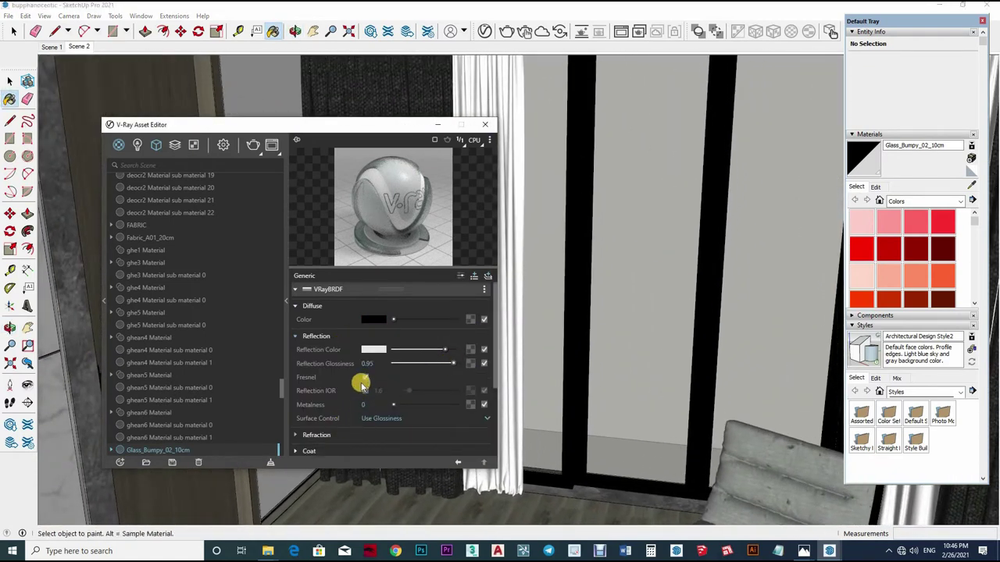
pyautogui.click(364, 378)
pyautogui.scroll(-2, 442, 404)
pyautogui.click(445, 383)
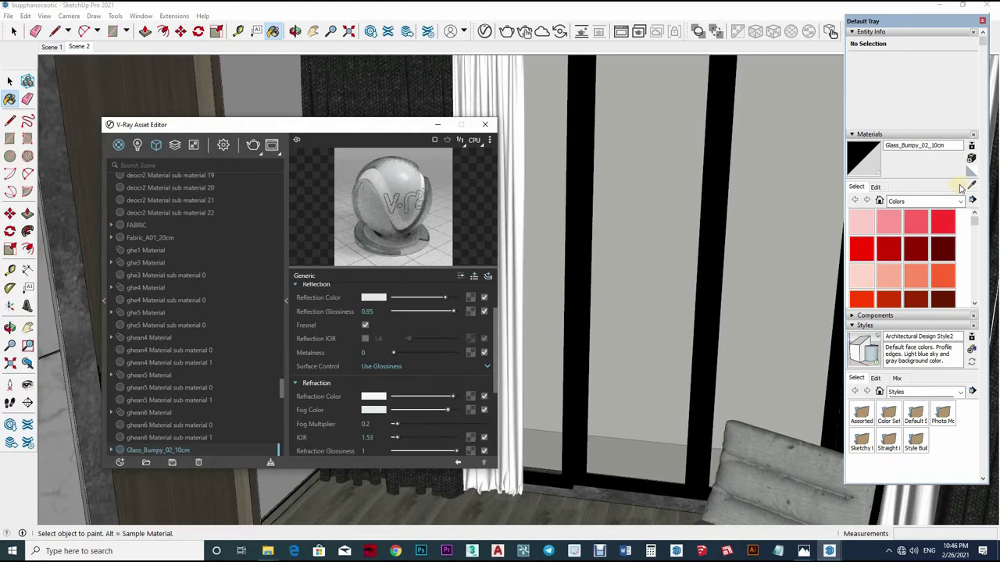
# Step: Inspect the Color M09, curtain FABRIC and TULLE_01 materials
pyautogui.keyDown('alt'); pyautogui.click(697, 315); pyautogui.keyUp('alt')
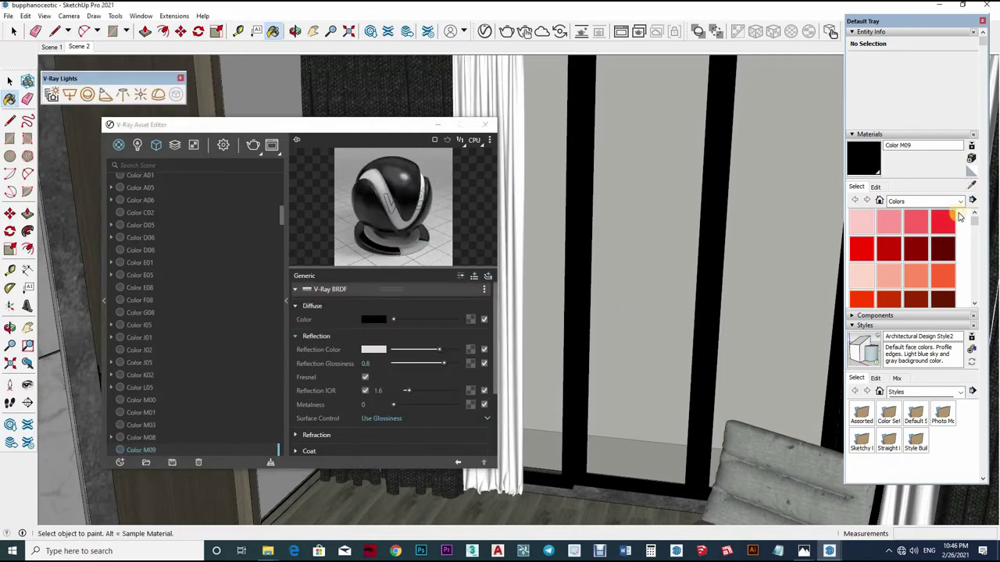
pyautogui.moveTo(729, 339)
pyautogui.mouseDown(button='middle')
pyautogui.moveTo(596, 330)
pyautogui.moveTo(469, 357)
pyautogui.mouseUp(button='middle')
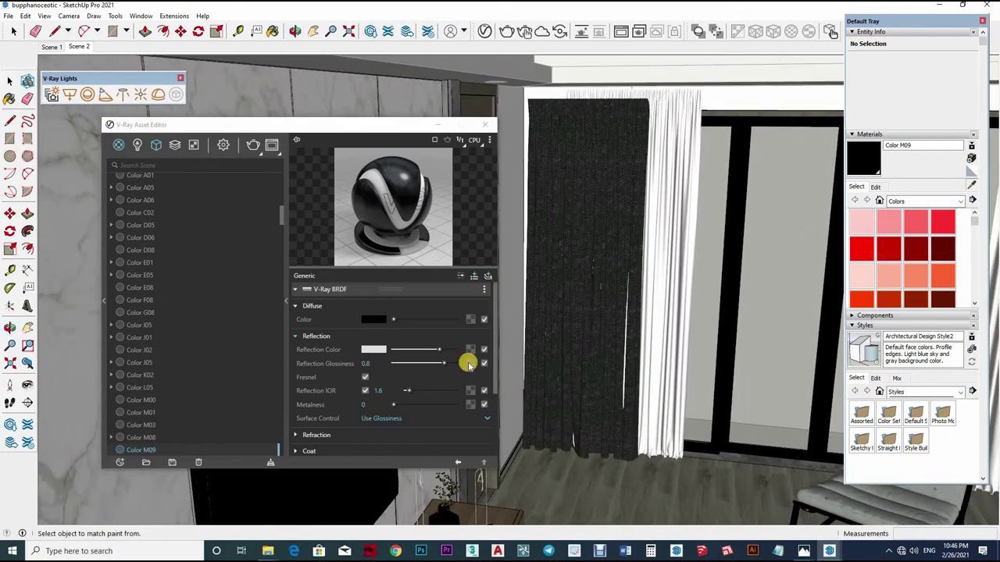
pyautogui.click(363, 342)
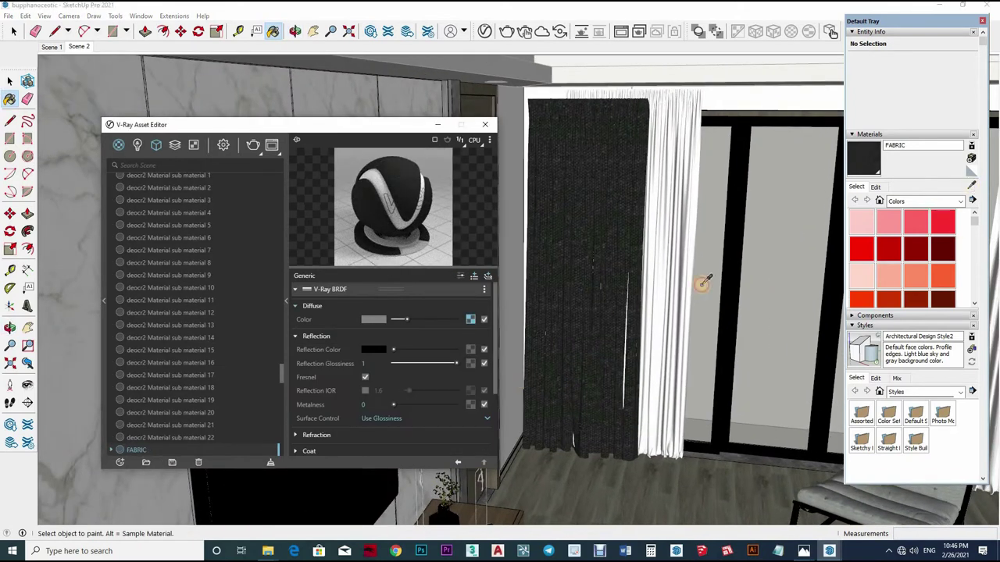
pyautogui.keyDown('alt'); pyautogui.click(614, 353); pyautogui.keyUp('alt')
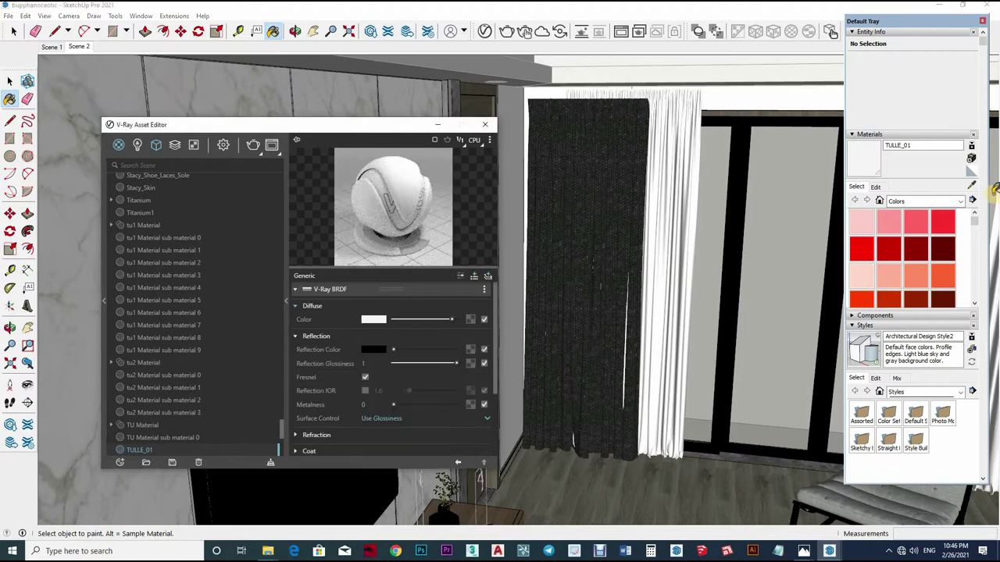
pyautogui.moveTo(683, 350)
pyautogui.mouseDown(button='middle')
pyautogui.moveTo(630, 352)
pyautogui.moveTo(629, 297)
pyautogui.moveTo(727, 201)
pyautogui.moveTo(404, 339)
pyautogui.moveTo(525, 323)
pyautogui.mouseUp(button='middle')
# Step: Inspect the Color I05 material and the black vase's Color M09 material
pyautogui.keyDown('alt'); pyautogui.click(525, 323); pyautogui.keyUp('alt')
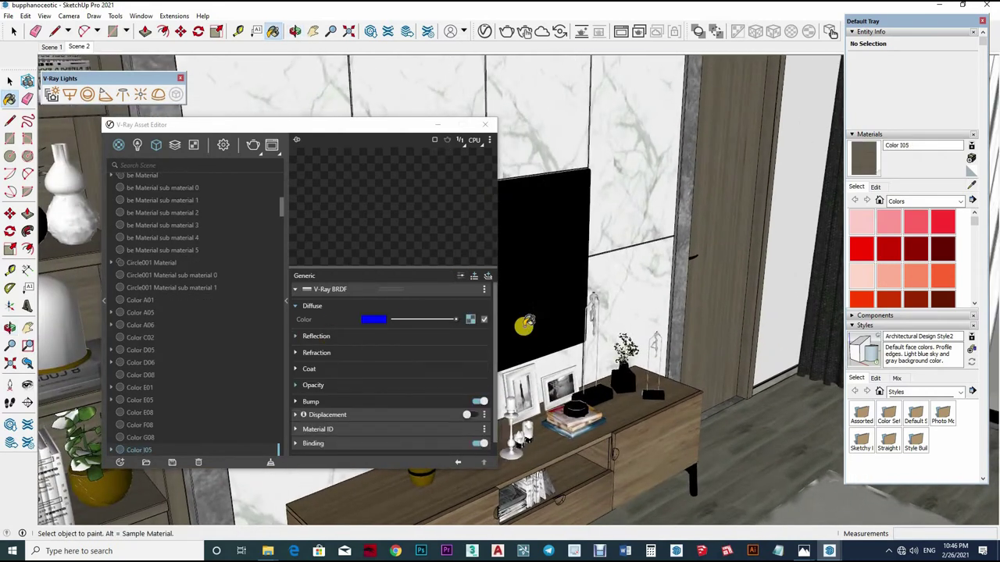
pyautogui.click(357, 346)
pyautogui.moveTo(731, 285)
pyautogui.mouseDown(button='middle')
pyautogui.moveTo(985, 193)
pyautogui.moveTo(902, 205)
pyautogui.mouseUp(button='middle')
pyautogui.keyDown('alt'); pyautogui.click(503, 365); pyautogui.keyUp('alt')
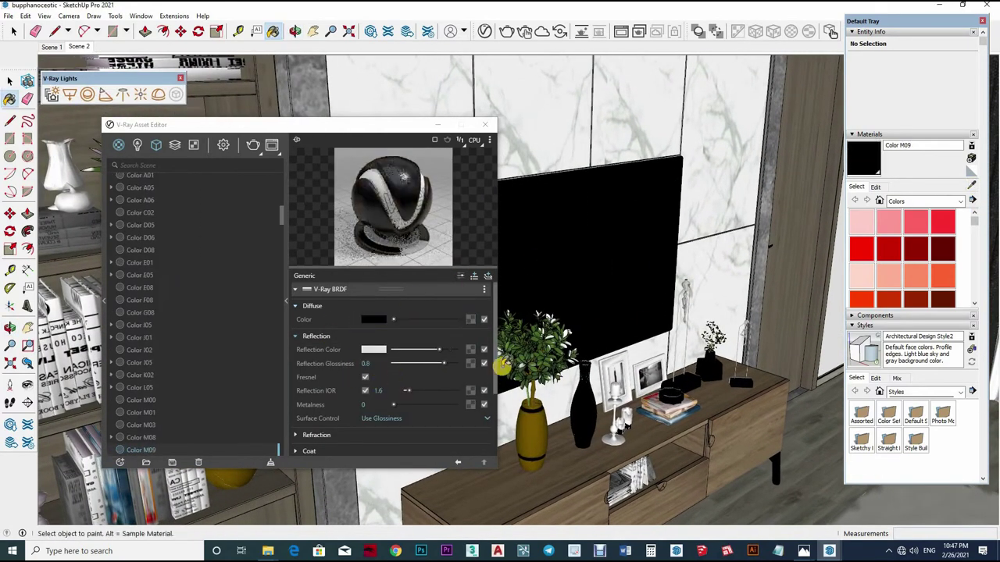
pyautogui.moveTo(693, 299); pyautogui.dragTo(675, 164, button='middle')
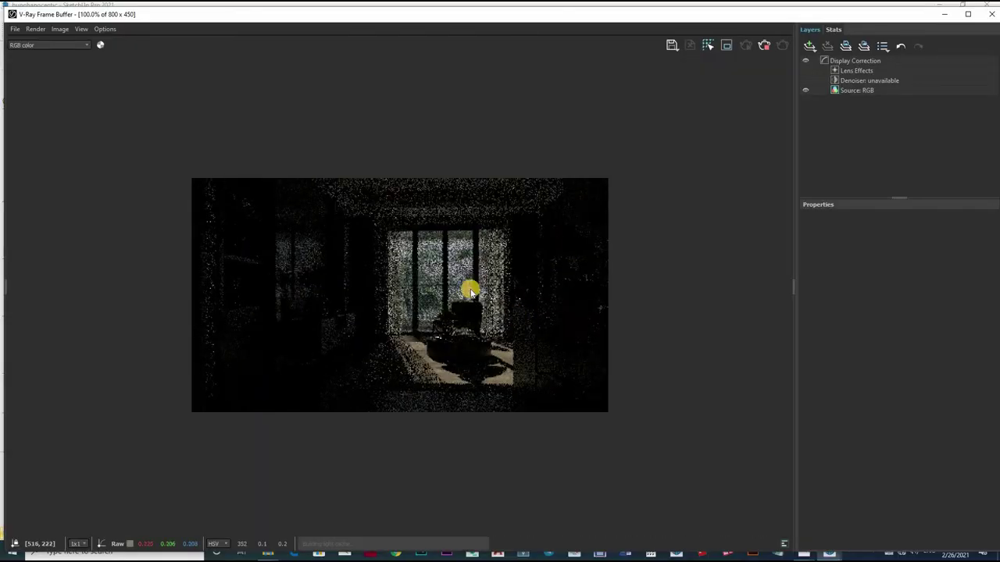
# Step: Stop the noisy 800 x 450 test render and close the V-Ray frame buffer
pyautogui.scroll(1, 469, 287)
pyautogui.scroll(1, 447, 279)
pyautogui.scroll(-2, 447, 279)
pyautogui.click(764, 44)
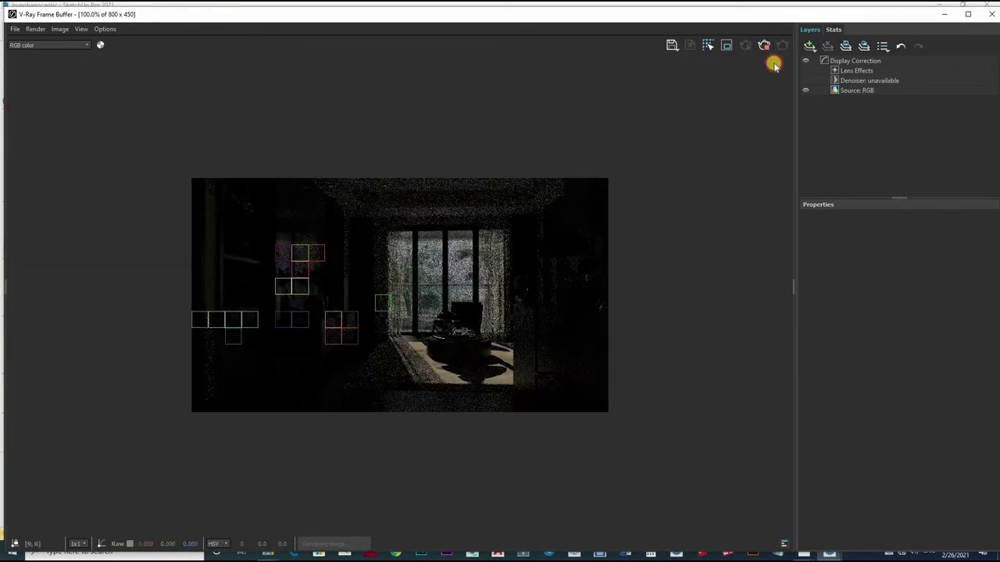
pyautogui.click(991, 14)
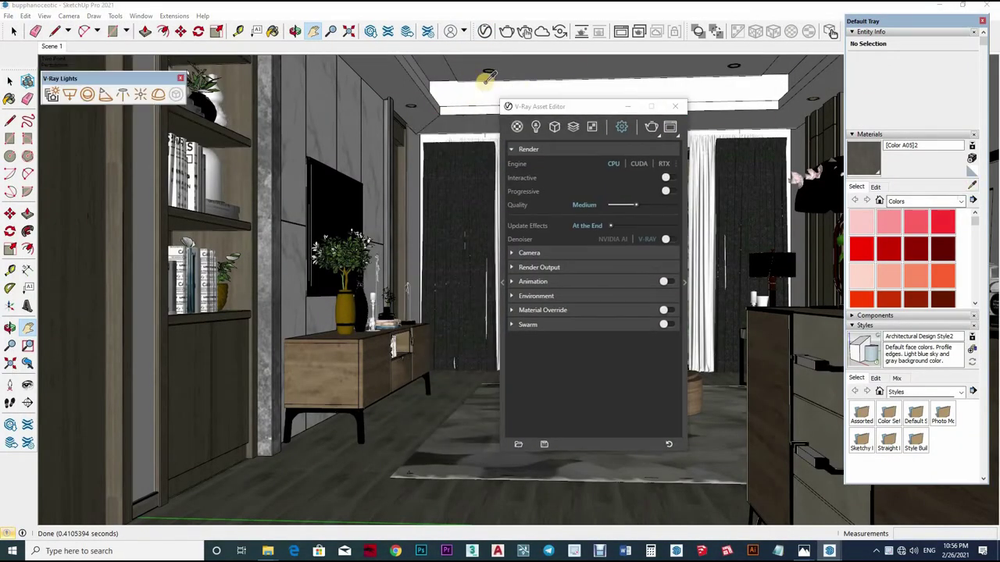
# Step: Sample the ceiling fixture's mat1 Material and view the scene's lights list
pyautogui.scroll(5, 347, 164)
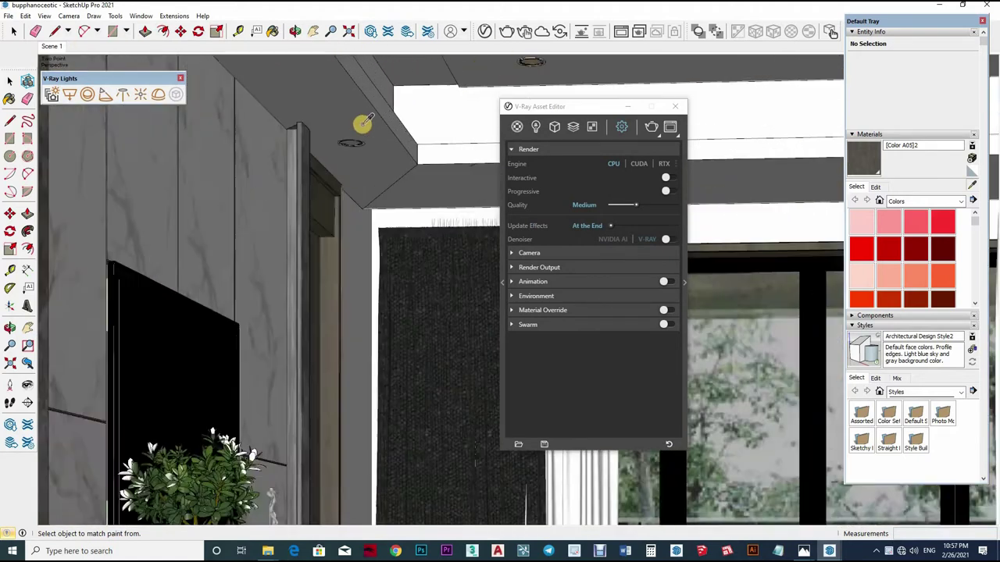
pyautogui.moveTo(357, 122); pyautogui.dragTo(673, 259, button='middle')
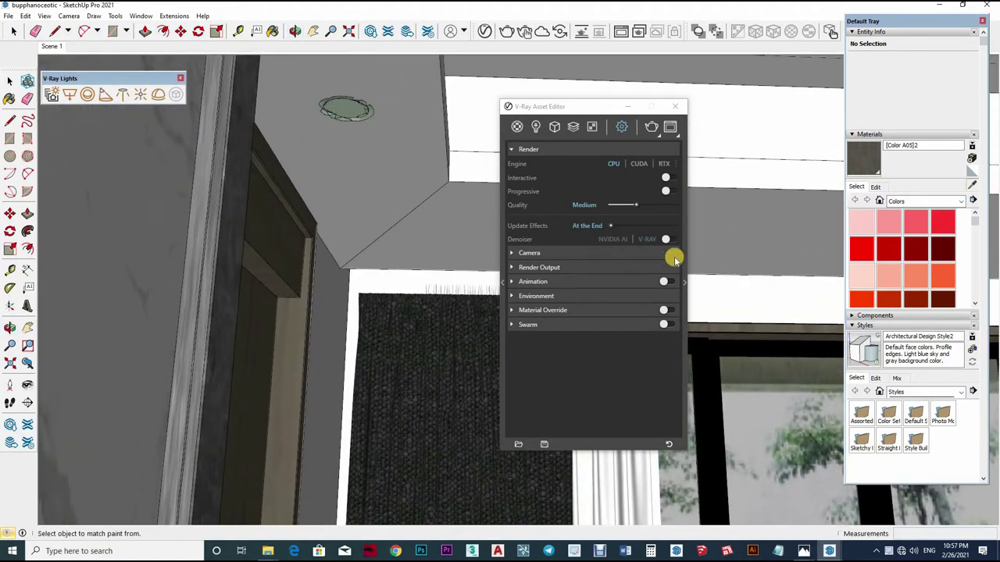
pyautogui.keyDown('alt'); pyautogui.click(674, 259); pyautogui.keyUp('alt')
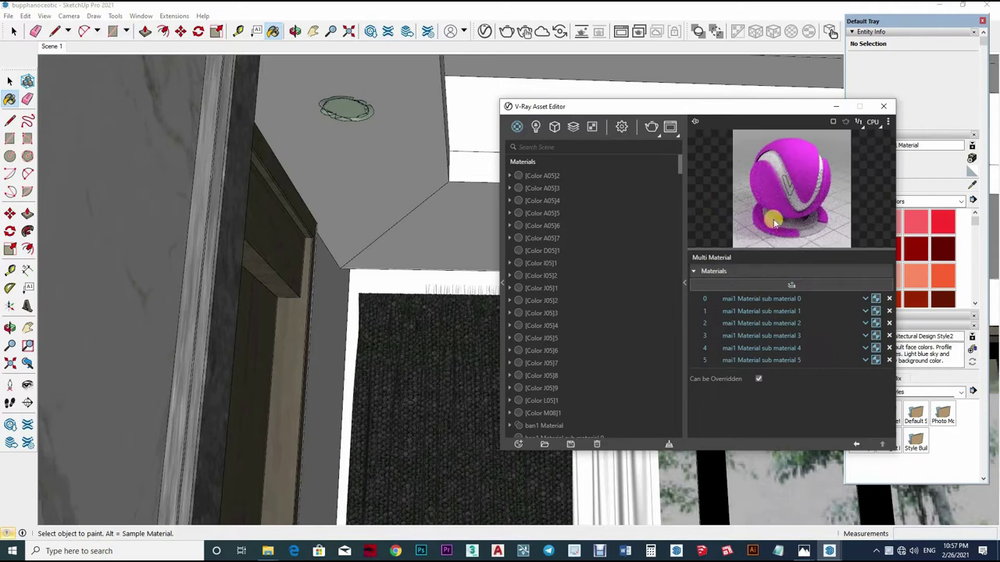
pyautogui.moveTo(625, 106); pyautogui.dragTo(498, 116)
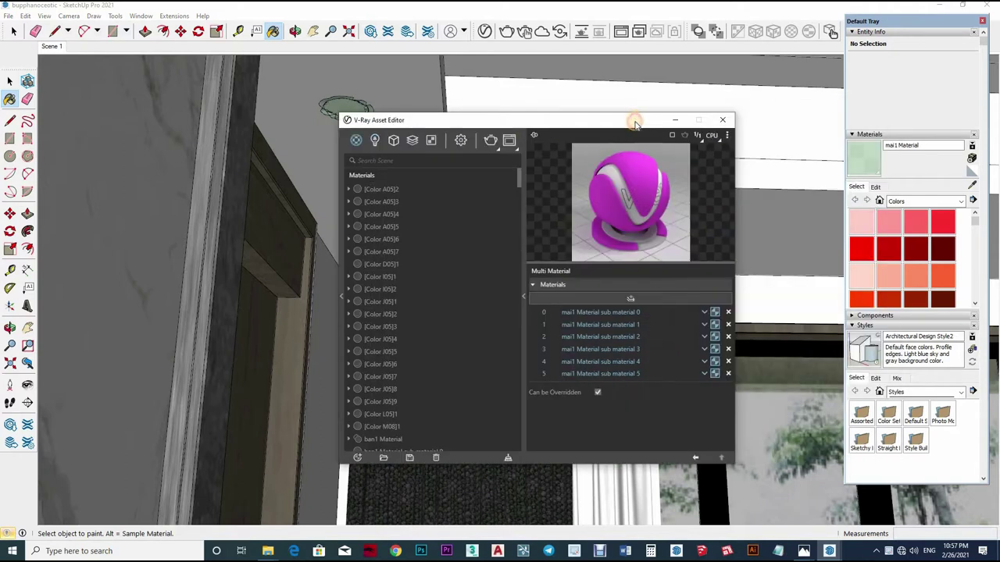
pyautogui.click(408, 136)
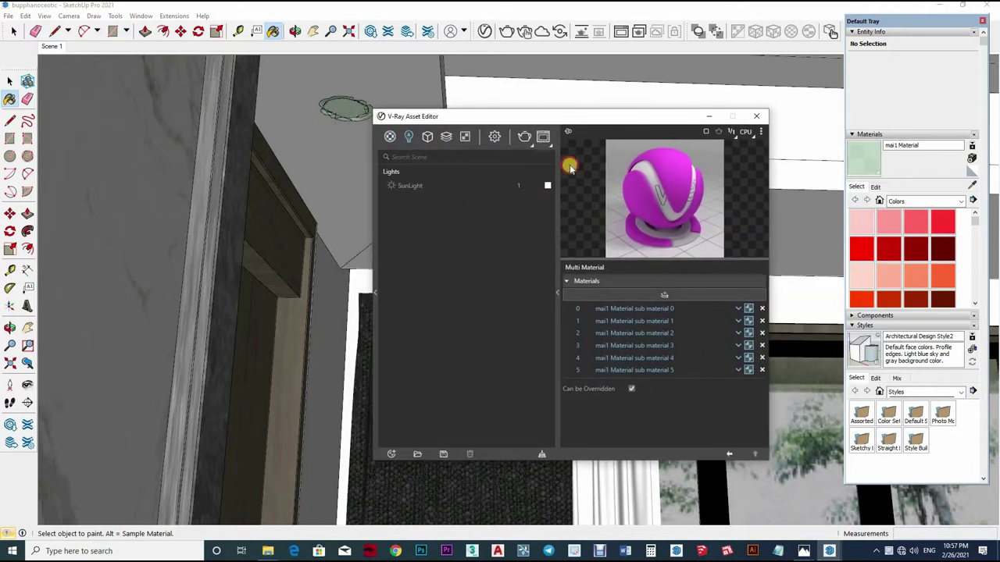
pyautogui.moveTo(570, 167); pyautogui.dragTo(431, 205)
# Step: Sample the ceiling downlight and review its emissive Color C02 sub-materials
pyautogui.moveTo(703, 312); pyautogui.dragTo(782, 235, button='middle')
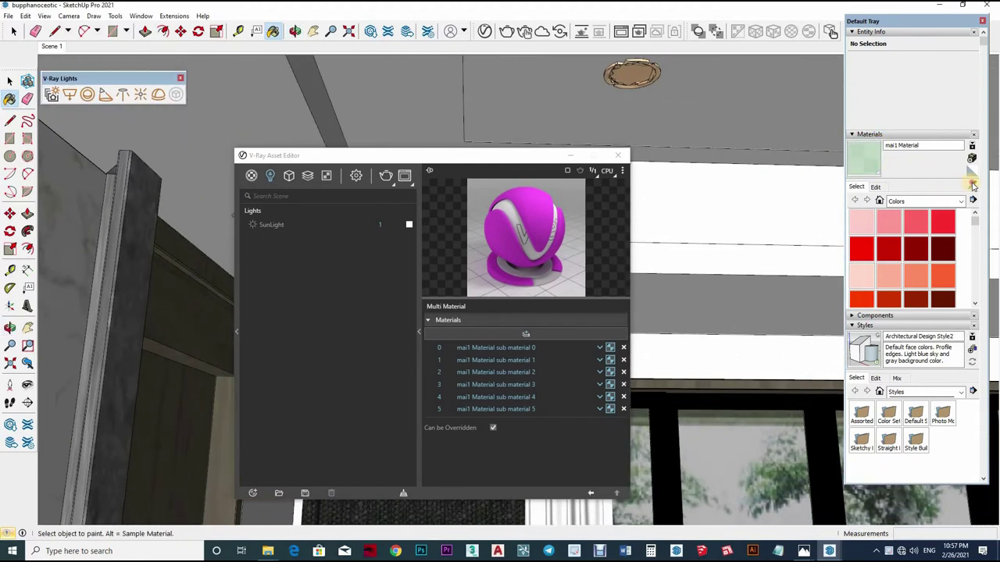
pyautogui.keyDown('alt'); pyautogui.click(636, 72); pyautogui.keyUp('alt')
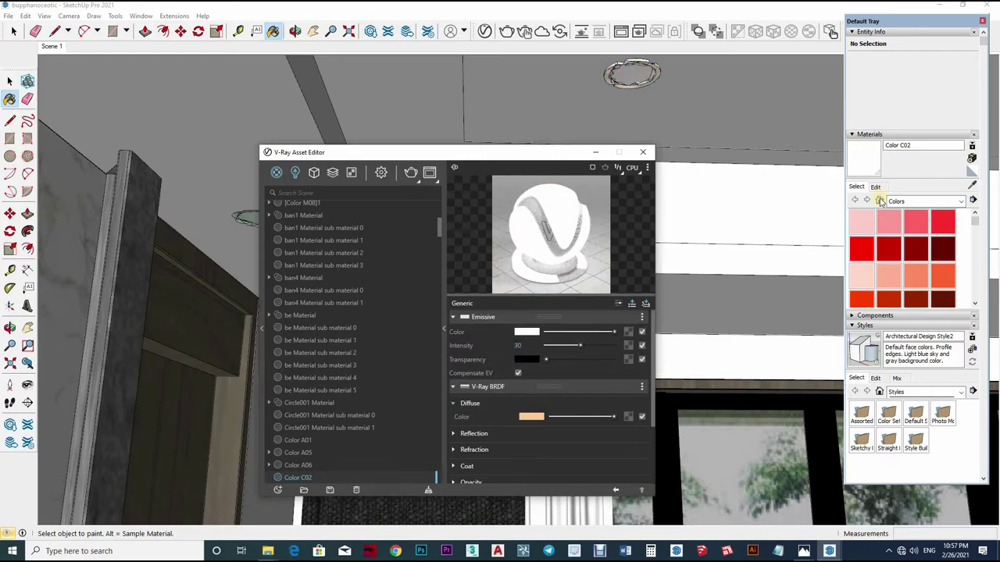
pyautogui.moveTo(469, 155); pyautogui.dragTo(617, 130)
pyautogui.keyDown('alt'); pyautogui.click(275, 220); pyautogui.keyUp('alt')
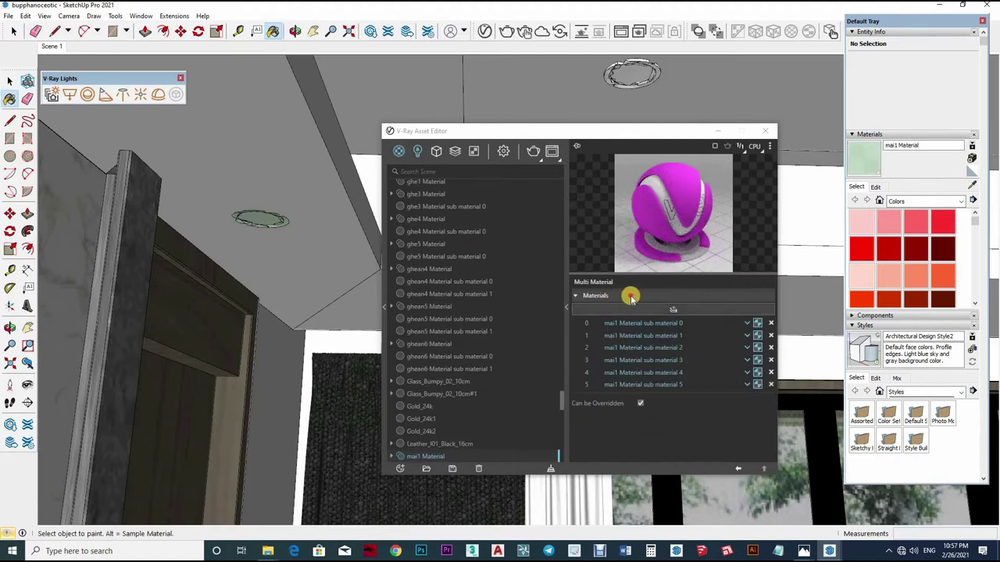
pyautogui.click(631, 296)
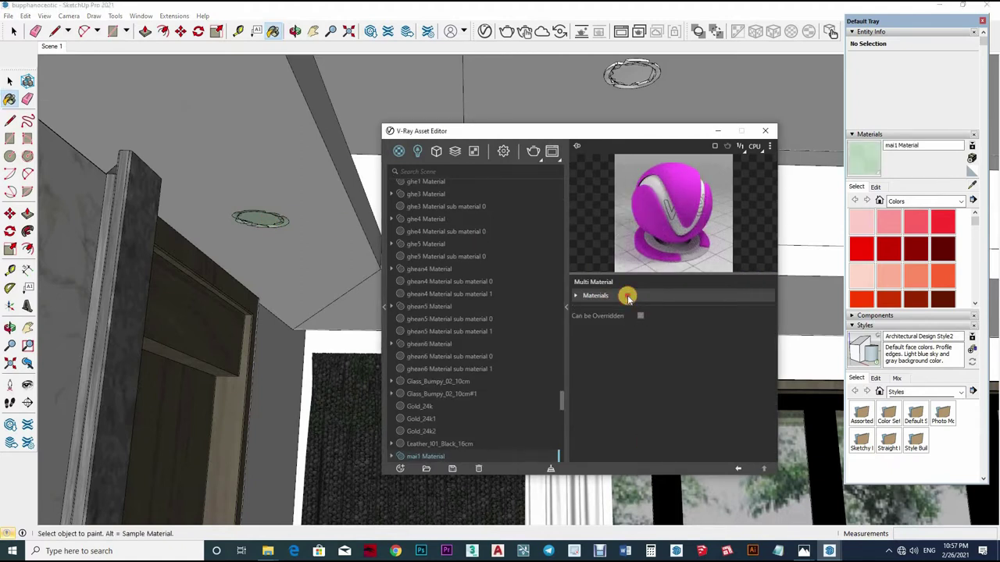
pyautogui.click(576, 298)
pyautogui.click(575, 300)
pyautogui.click(575, 300)
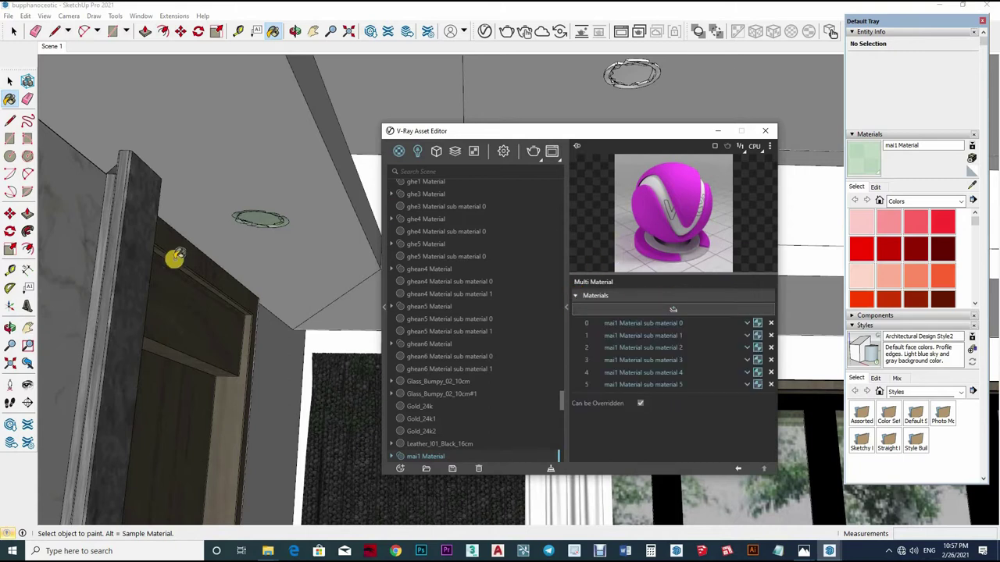
# Step: Select the A0401Modern style-max2010 downlight proxy to show its parameters
pyautogui.press('space')
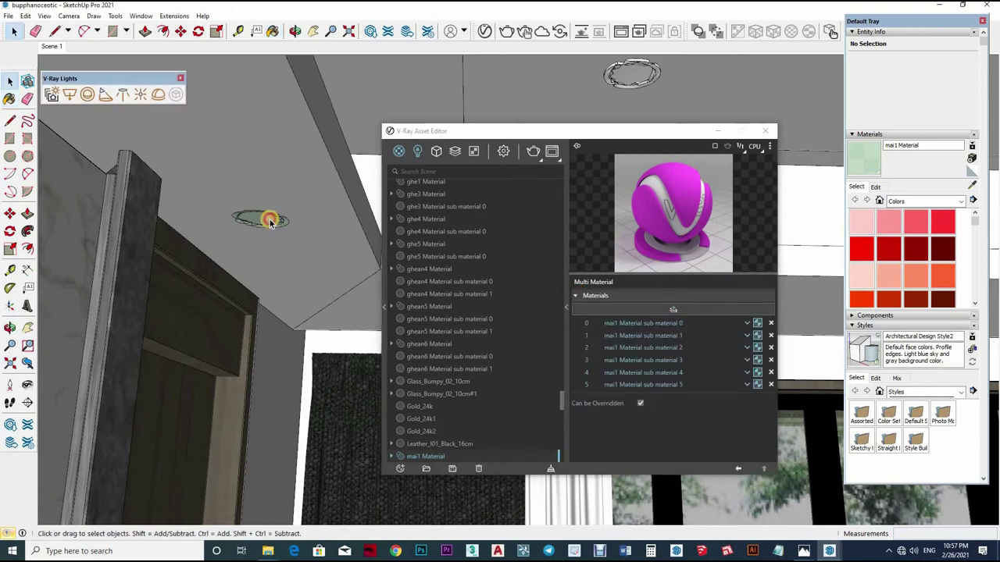
pyautogui.click(267, 221)
pyautogui.moveTo(145, 154)
pyautogui.keyDown('shift'); pyautogui.mouseDown(button='middle')
pyautogui.moveTo(234, 194)
pyautogui.moveTo(286, 195)
pyautogui.moveTo(216, 201)
pyautogui.moveTo(328, 185)
pyautogui.moveTo(212, 200)
pyautogui.moveTo(190, 194)
pyautogui.moveTo(402, 208)
pyautogui.moveTo(168, 203)
pyautogui.moveTo(217, 211)
pyautogui.moveTo(208, 221)
pyautogui.mouseUp(button='middle'); pyautogui.keyUp('shift')
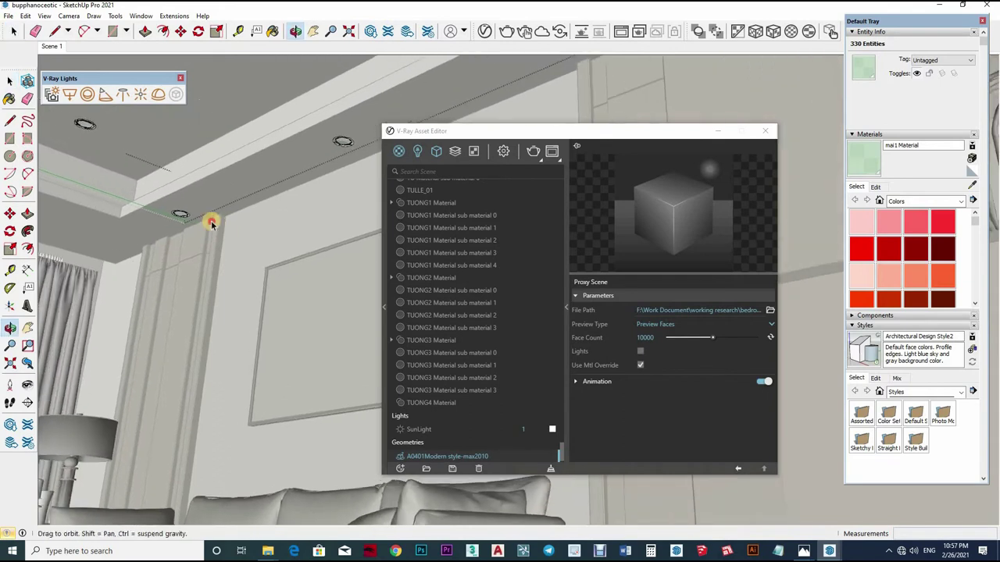
# Step: Sample the wall's ceiling-light material, then return to the saved scene view
pyautogui.scroll(3, 211, 221)
pyautogui.scroll(-3, 270, 146)
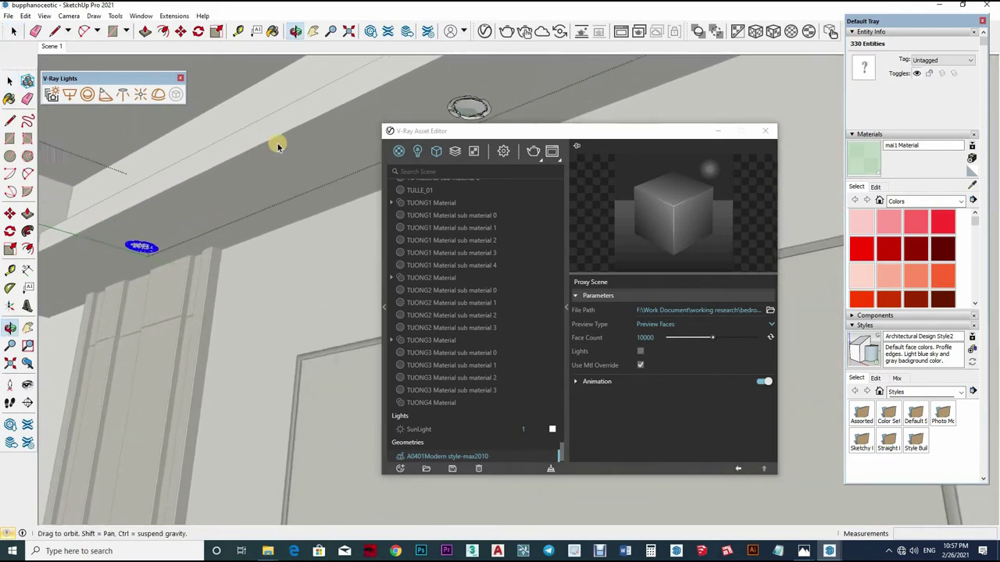
pyautogui.scroll(3, 295, 142)
pyautogui.moveTo(297, 141); pyautogui.dragTo(315, 213, button='middle')
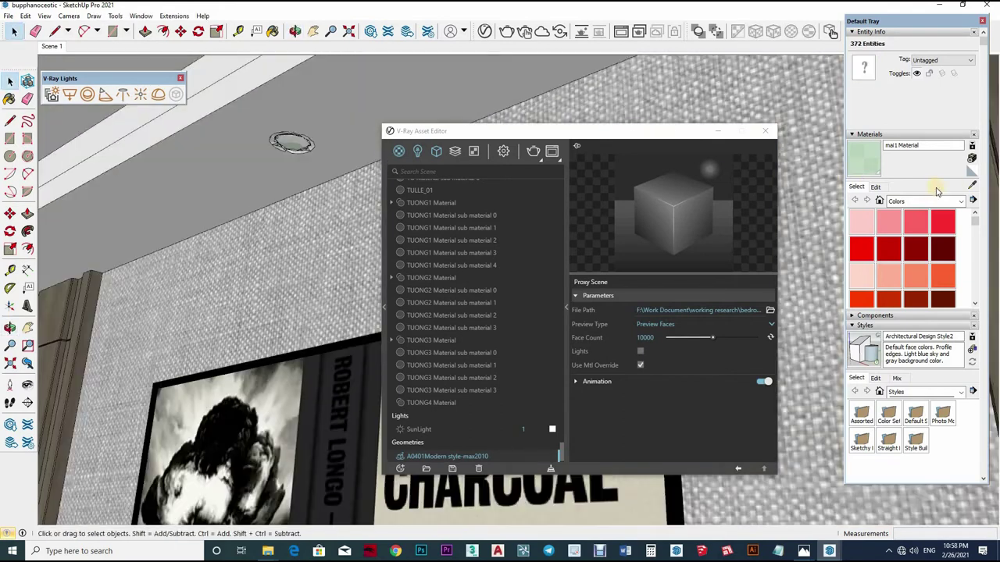
pyautogui.keyDown('alt'); pyautogui.click(257, 175); pyautogui.keyUp('alt')
pyautogui.click(51, 47)
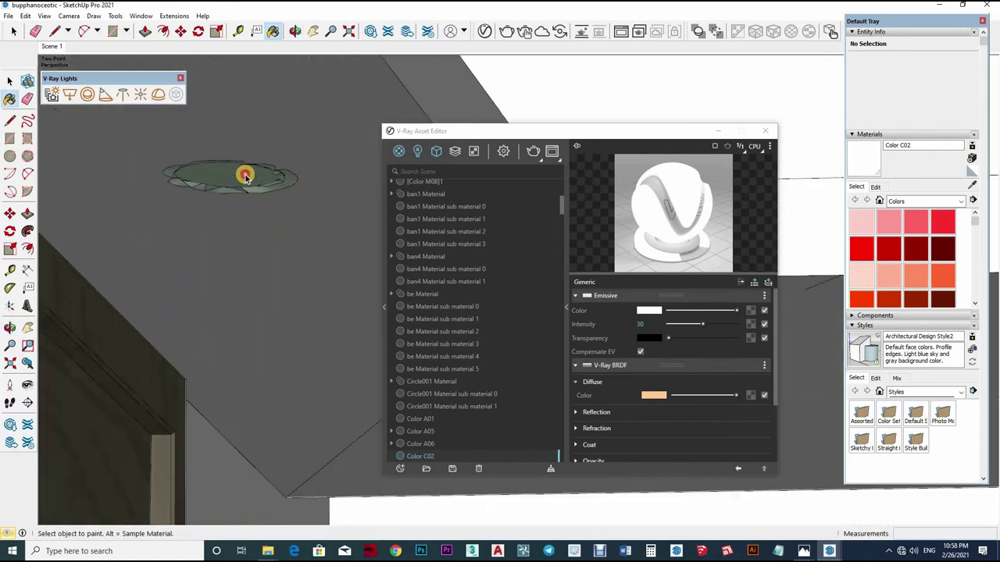
# Step: Select the downlight fixture and sample its emissive Color C02 material, intensity 30
pyautogui.press('space')
pyautogui.hotkey('ctrl', 'a')
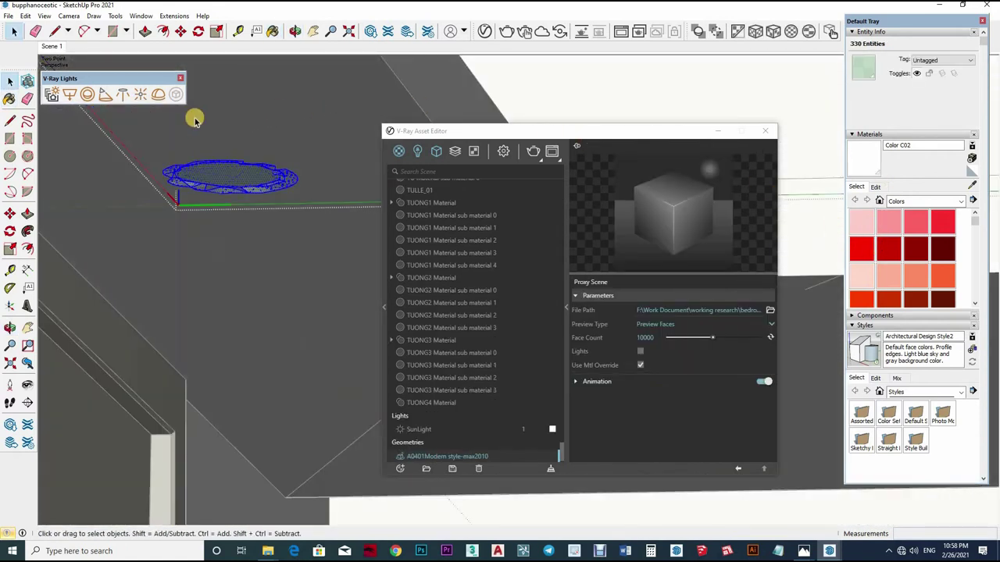
pyautogui.moveTo(195, 119)
pyautogui.mouseDown(button='middle')
pyautogui.moveTo(183, 140)
pyautogui.moveTo(339, 133)
pyautogui.moveTo(156, 138)
pyautogui.moveTo(274, 170)
pyautogui.moveTo(208, 127)
pyautogui.moveTo(313, 130)
pyautogui.moveTo(258, 133)
pyautogui.mouseUp(button='middle')
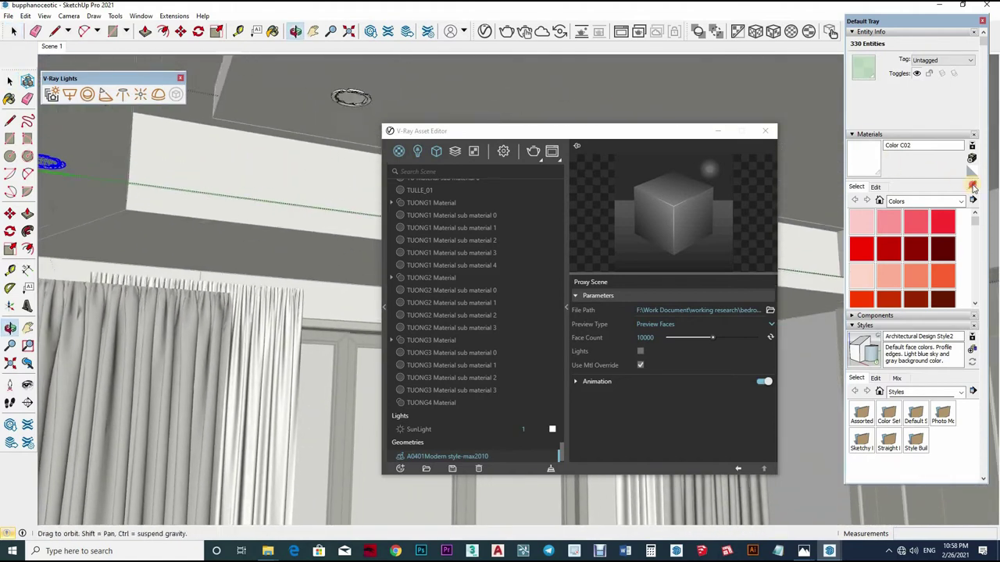
pyautogui.click(972, 186)
pyautogui.click(208, 190)
pyautogui.moveTo(208, 191); pyautogui.dragTo(283, 217, button='middle')
# Step: Clear the selection and reselect the A0401Modern style-max2010 downlight proxy
pyautogui.moveTo(226, 276); pyautogui.dragTo(191, 207, button='middle')
pyautogui.press('space')
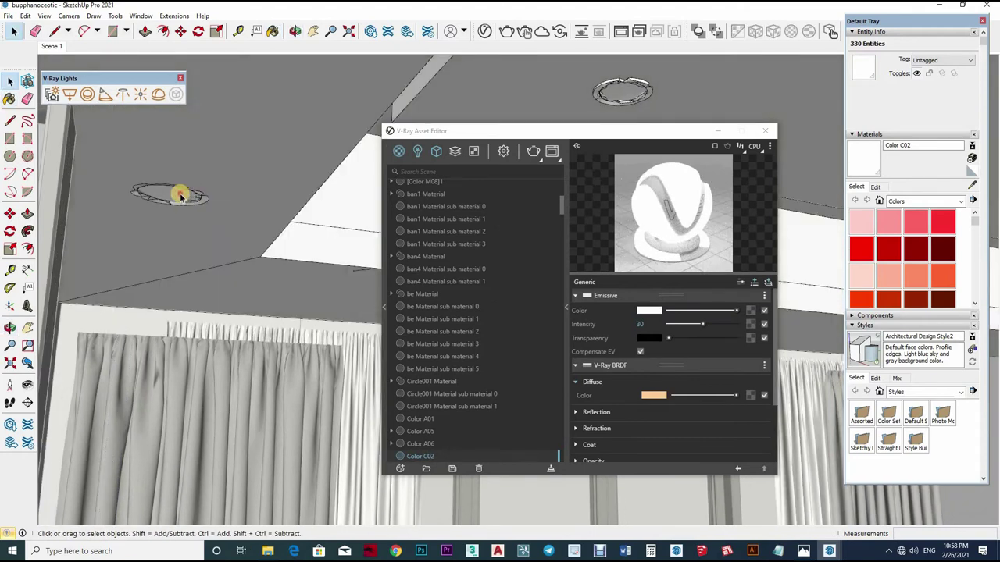
pyautogui.click(178, 194)
pyautogui.click(613, 85)
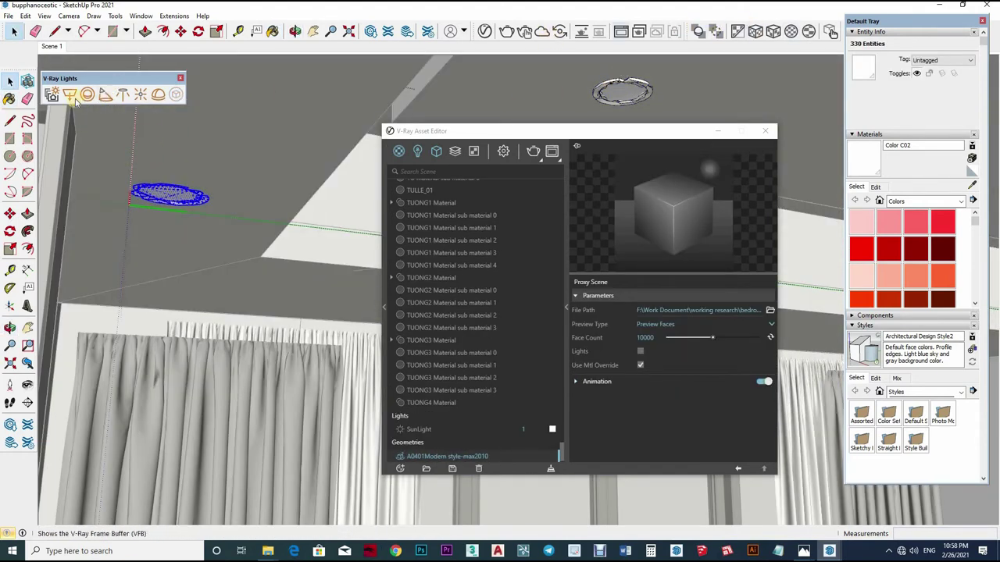
# Step: Add a V-Ray IES light using the 29.IES profile beneath the downlight above the curtains
pyautogui.click(129, 260)
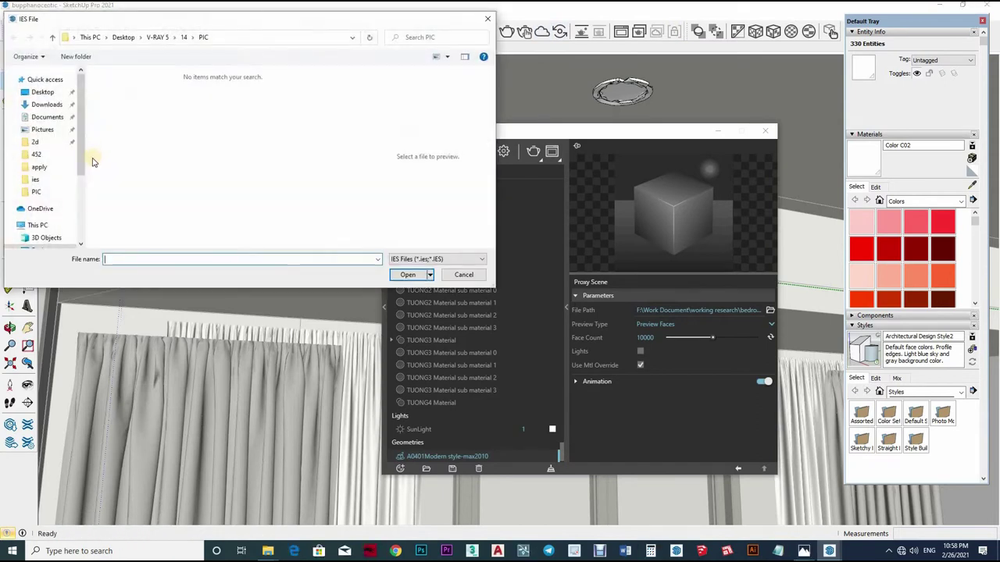
pyautogui.scroll(-3, 55, 223)
pyautogui.click(46, 216)
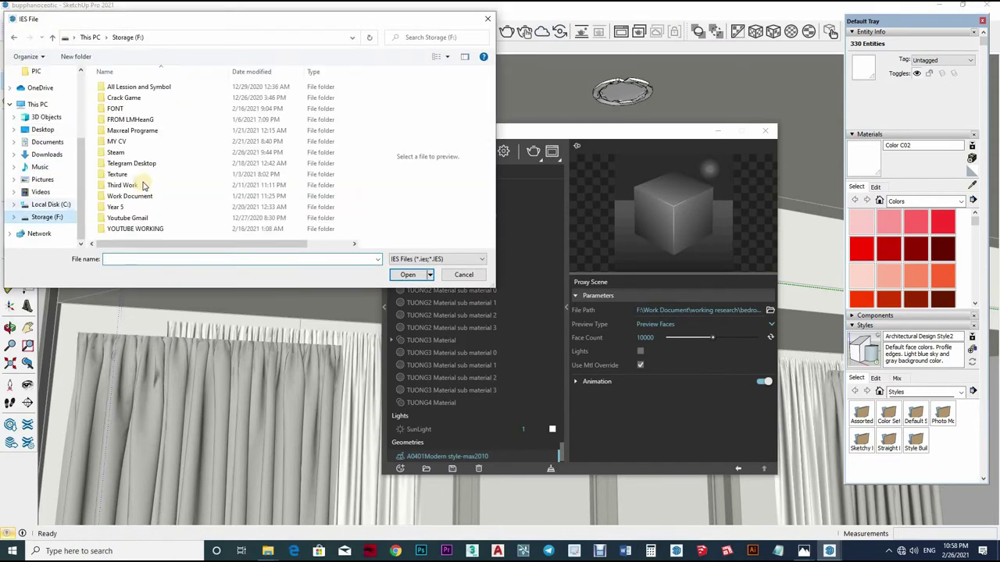
pyautogui.doubleClick(139, 87)
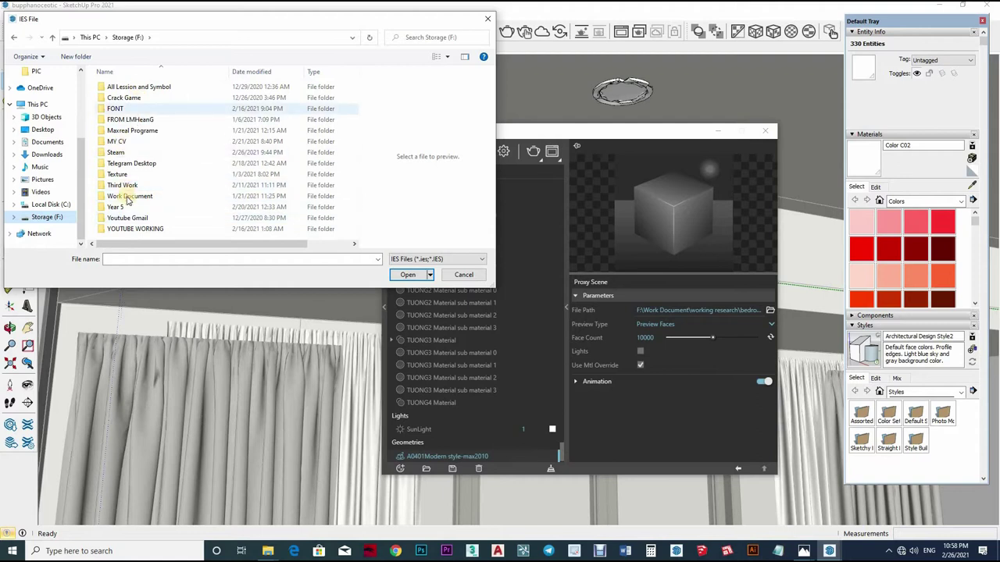
pyautogui.scroll(-3, 134, 218)
pyautogui.doubleClick(139, 125)
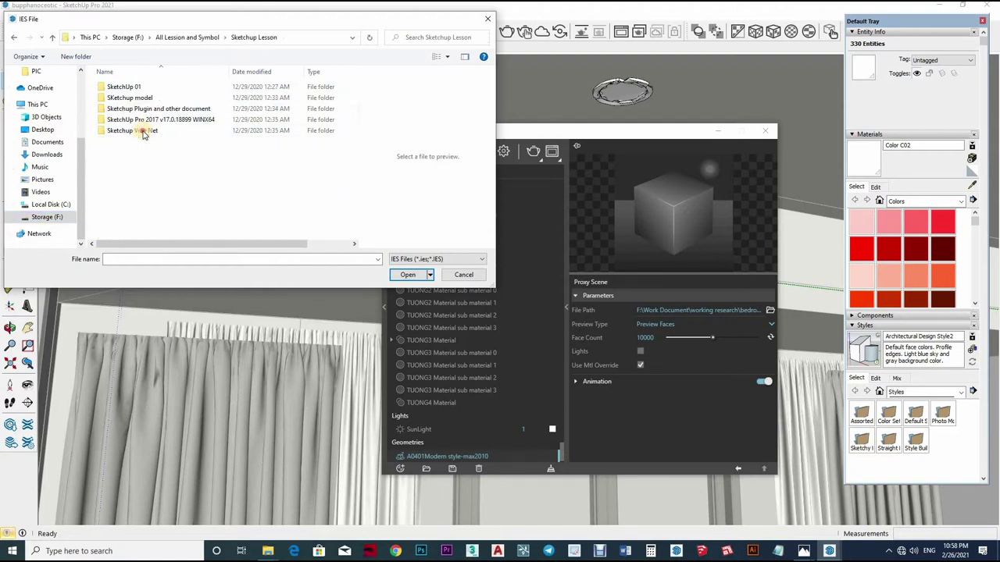
pyautogui.doubleClick(138, 131)
pyautogui.doubleClick(120, 98)
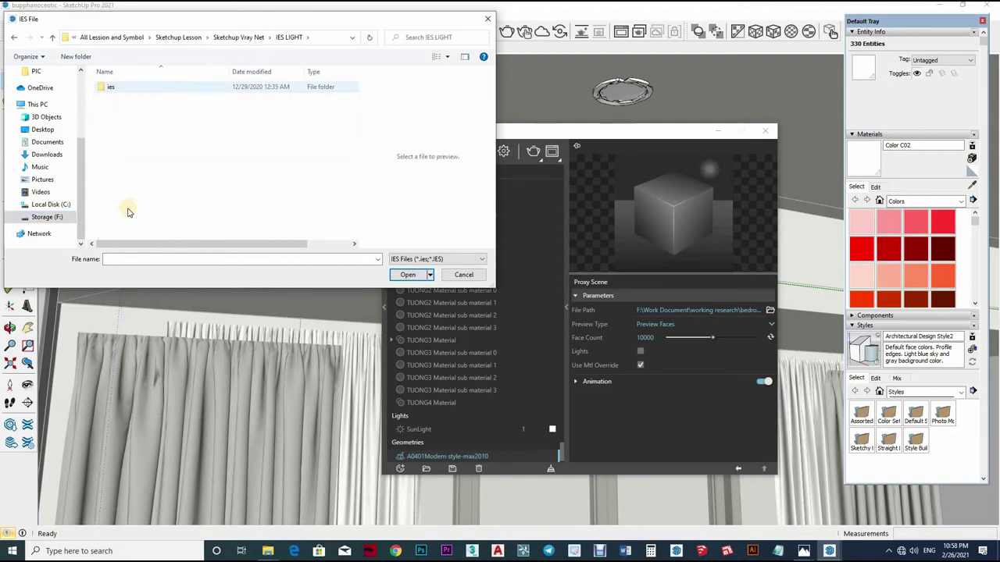
pyautogui.doubleClick(112, 87)
pyautogui.scroll(-5, 157, 180)
pyautogui.doubleClick(188, 222)
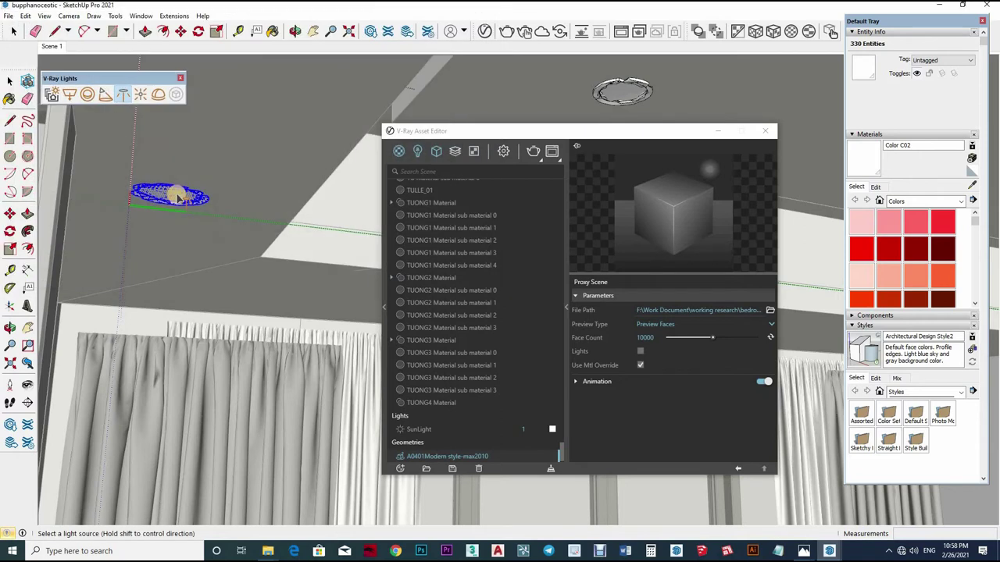
pyautogui.click(194, 347)
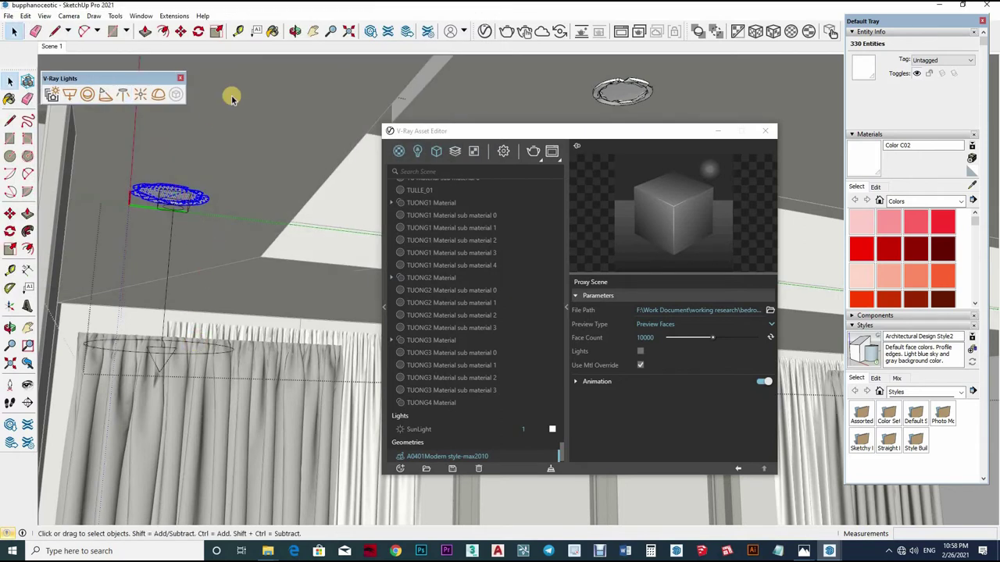
pyautogui.click(653, 340)
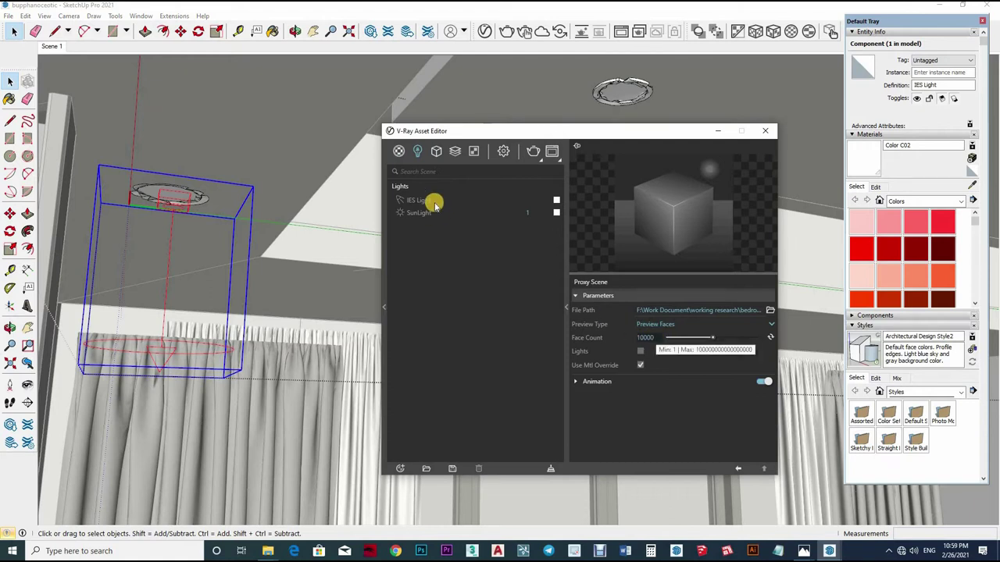
# Step: Give the IES light an intensity of 1700 lm and select it in the model
pyautogui.click(648, 331)
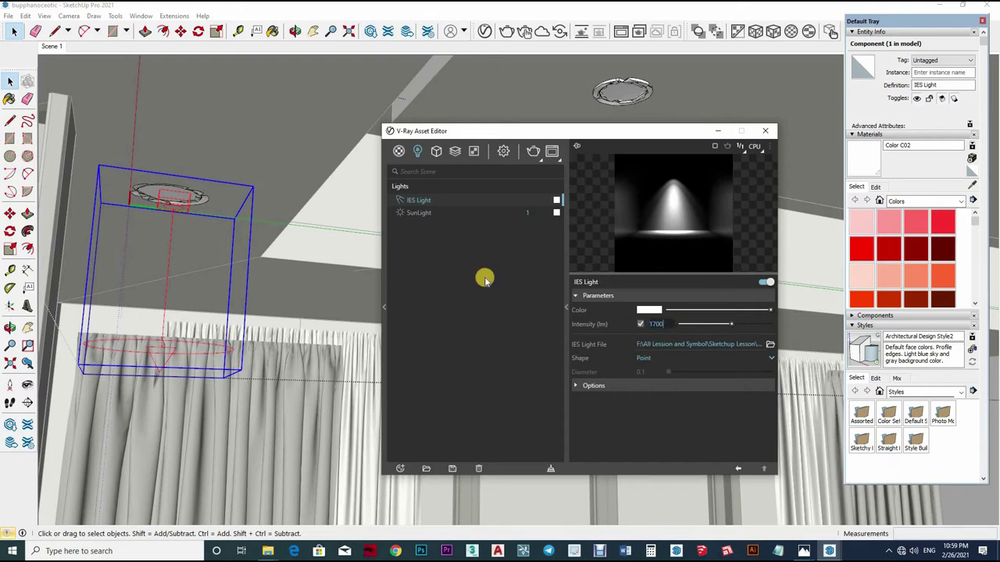
pyautogui.moveTo(364, 193)
pyautogui.mouseDown(button='middle')
pyautogui.moveTo(232, 149)
pyautogui.moveTo(306, 194)
pyautogui.mouseUp(button='middle')
pyautogui.click(256, 195)
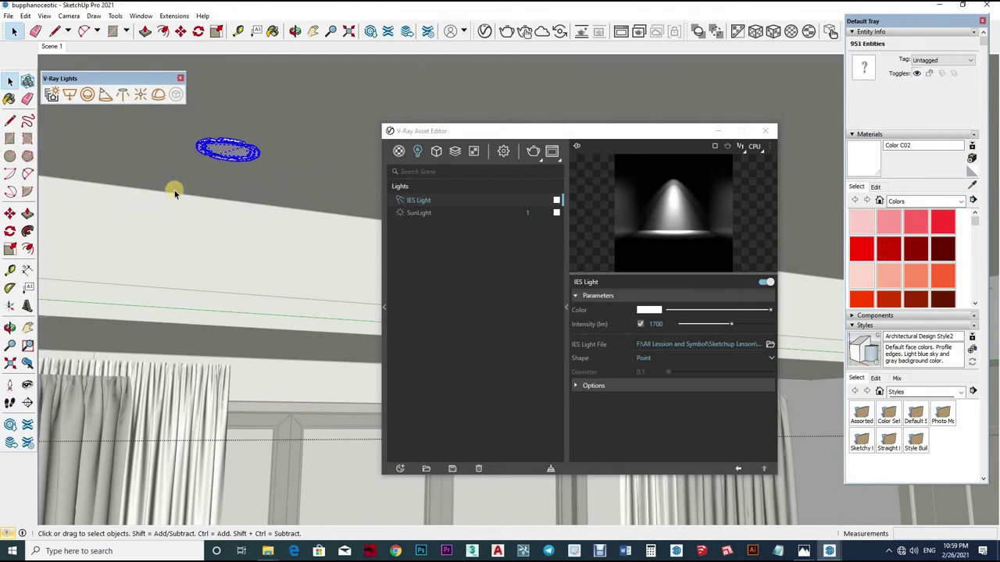
pyautogui.moveTo(174, 193)
pyautogui.mouseDown(button='middle')
pyautogui.moveTo(241, 207)
pyautogui.moveTo(270, 196)
pyautogui.moveTo(299, 203)
pyautogui.moveTo(112, 232)
pyautogui.moveTo(117, 256)
pyautogui.moveTo(274, 207)
pyautogui.moveTo(314, 297)
pyautogui.mouseUp(button='middle')
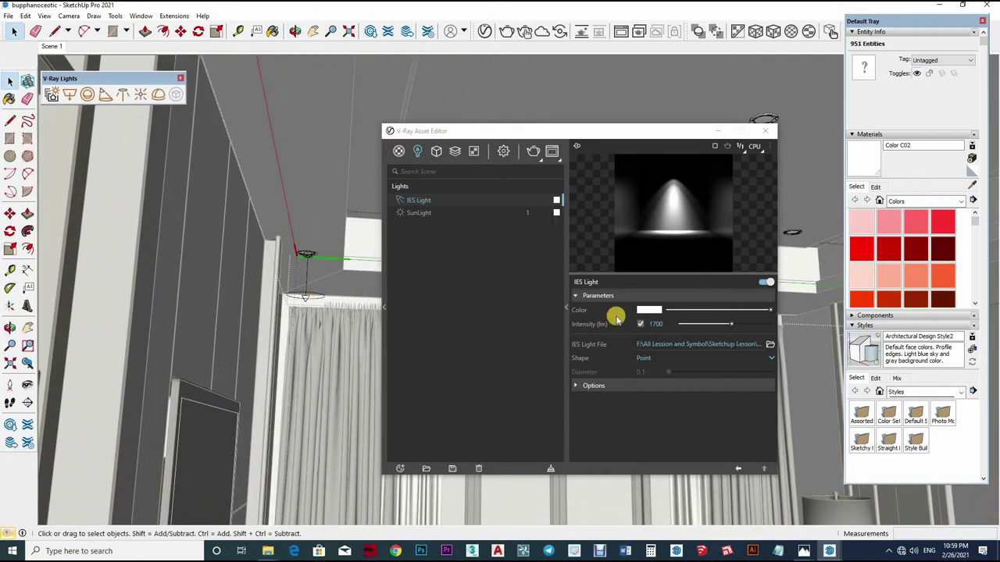
pyautogui.click(660, 321)
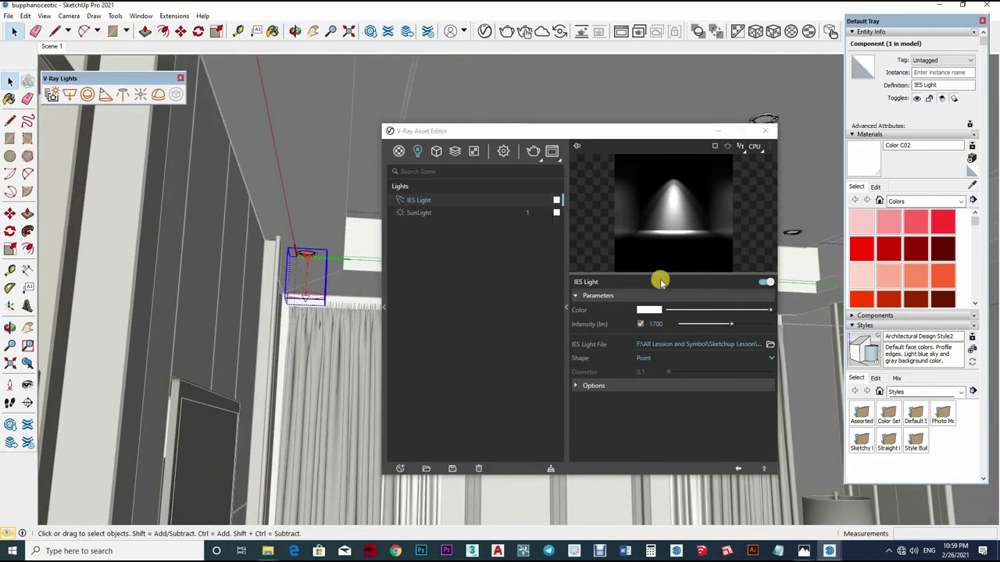
# Step: Copy the IES light with Move and Ctrl to a second ceiling downlight
pyautogui.click(317, 287)
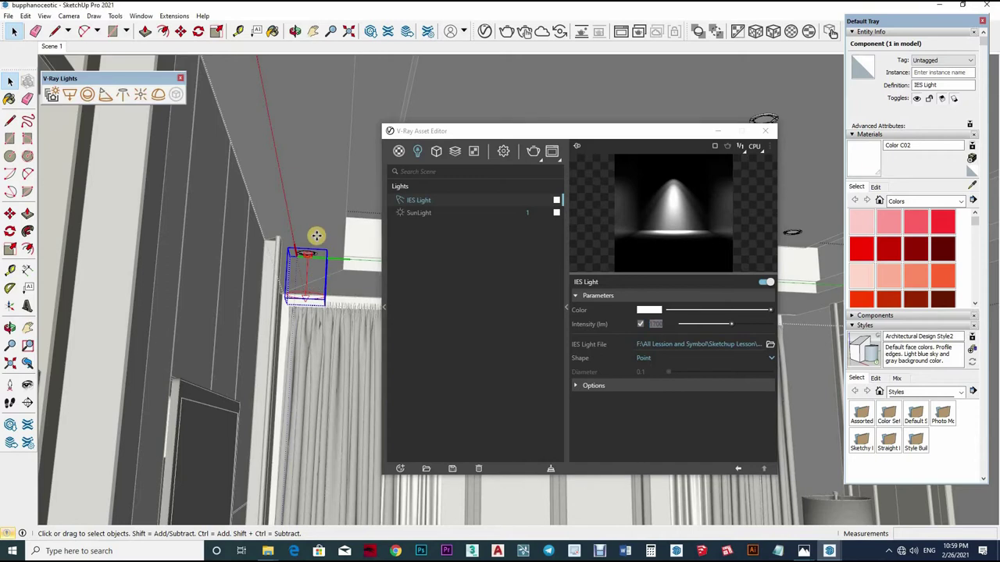
pyautogui.press('m')
pyautogui.press('ctrl')
pyautogui.click(200, 221)
pyautogui.scroll(1, 290, 207)
pyautogui.moveTo(290, 207); pyautogui.dragTo(320, 288, button='middle')
pyautogui.click(290, 265)
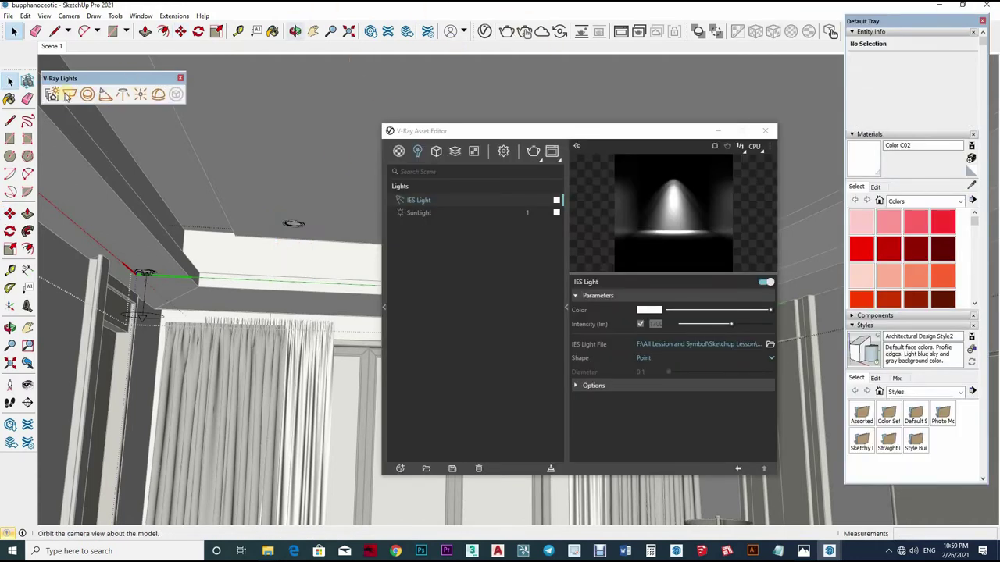
# Step: Create IES Light#1 from the 29.IES profile at another ceiling downlight
pyautogui.click(104, 94)
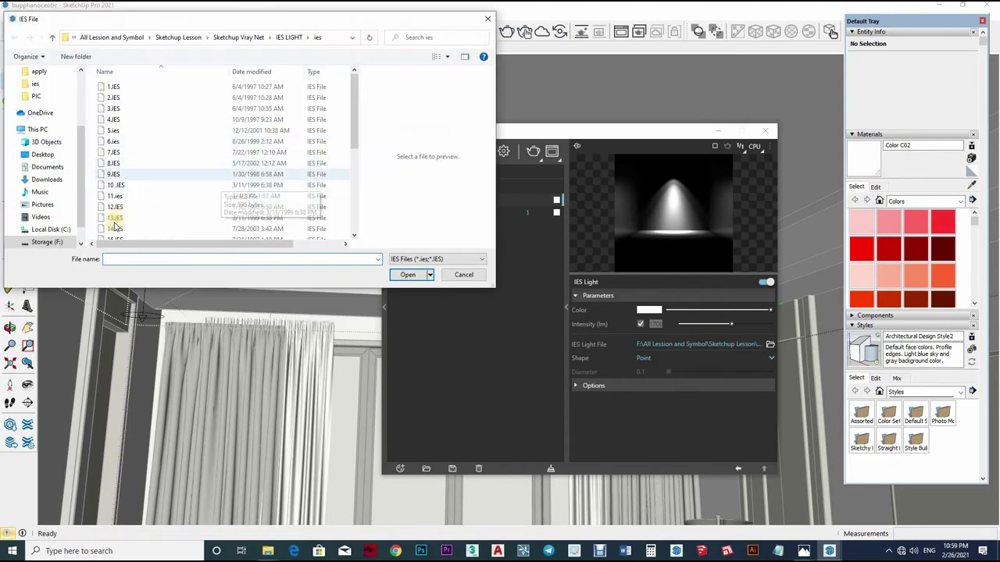
pyautogui.scroll(-5, 227, 156)
pyautogui.click(328, 223)
pyautogui.doubleClick(291, 224)
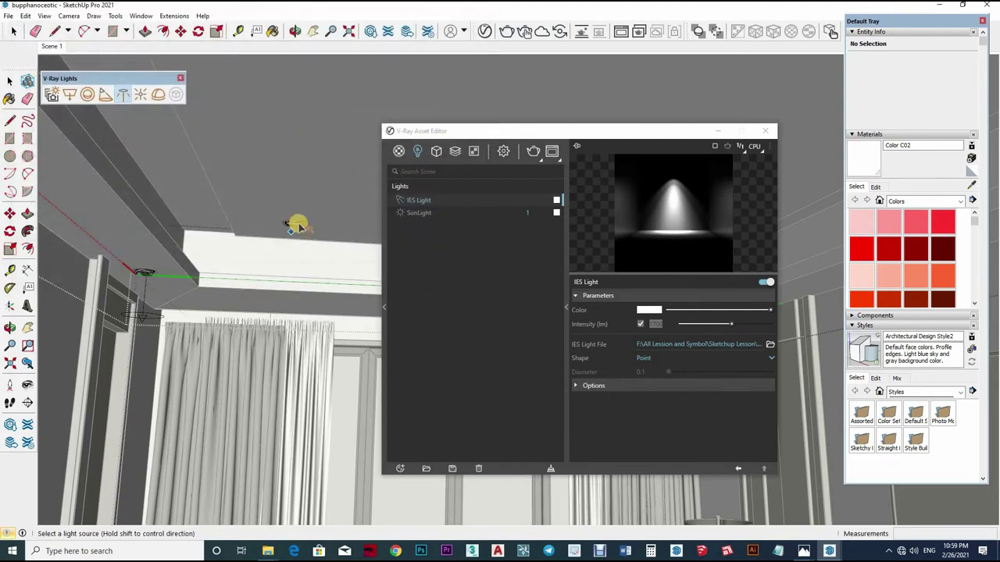
pyautogui.scroll(2, 305, 257)
pyautogui.scroll(2, 303, 312)
pyautogui.click(305, 334)
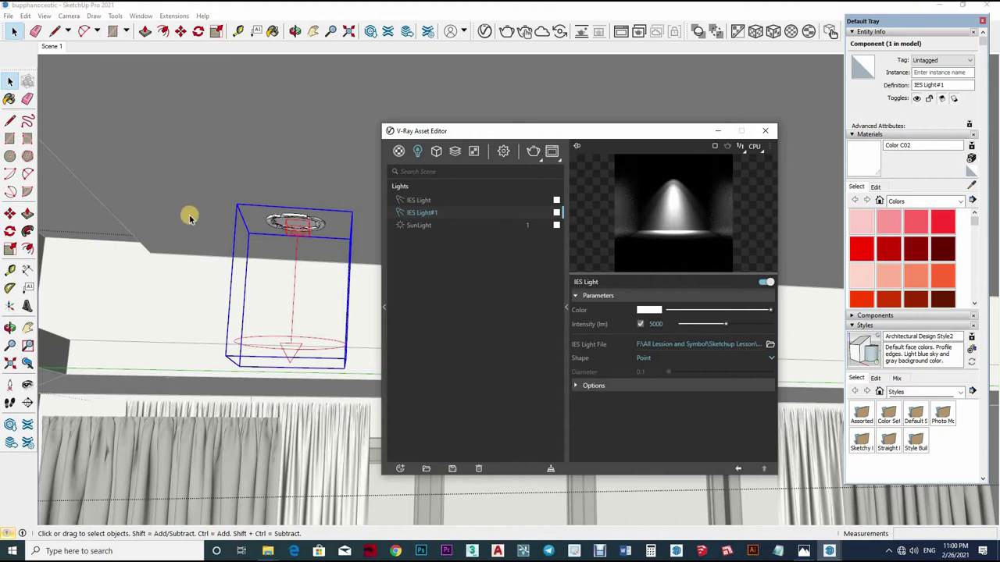
pyautogui.moveTo(190, 217)
pyautogui.mouseDown(button='middle')
pyautogui.moveTo(257, 172)
pyautogui.moveTo(228, 223)
pyautogui.moveTo(218, 202)
pyautogui.moveTo(196, 201)
pyautogui.mouseUp(button='middle')
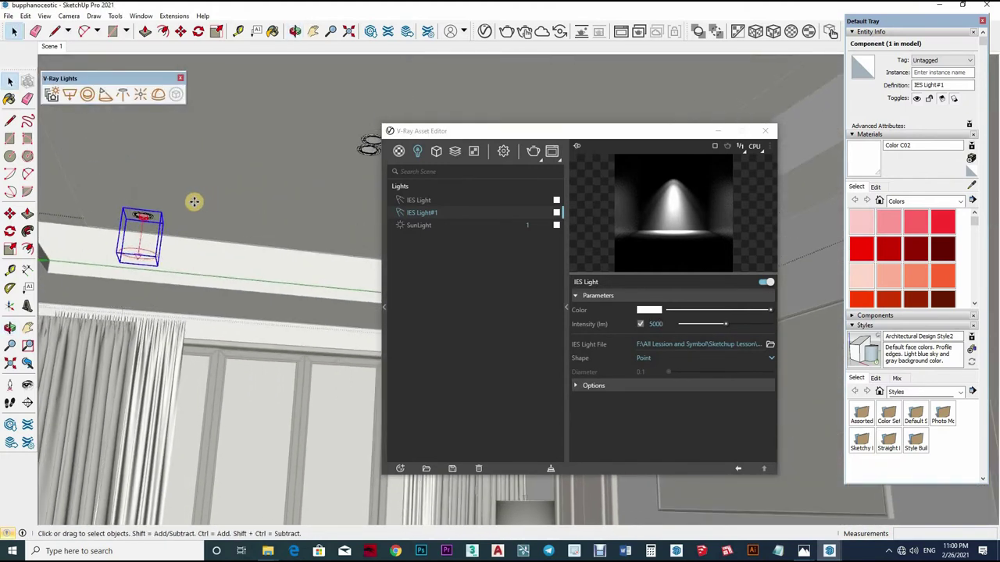
# Step: Copy the IES light with Move and Ctrl onto the next several ceiling downlights
pyautogui.press('m')
pyautogui.keyDown('ctrl'); pyautogui.click(161, 177); pyautogui.keyUp('ctrl')
pyautogui.moveTo(194, 149)
pyautogui.mouseDown(button='middle')
pyautogui.moveTo(227, 143)
pyautogui.moveTo(249, 189)
pyautogui.moveTo(362, 243)
pyautogui.mouseUp(button='middle')
pyautogui.click(250, 160)
pyautogui.click(284, 226)
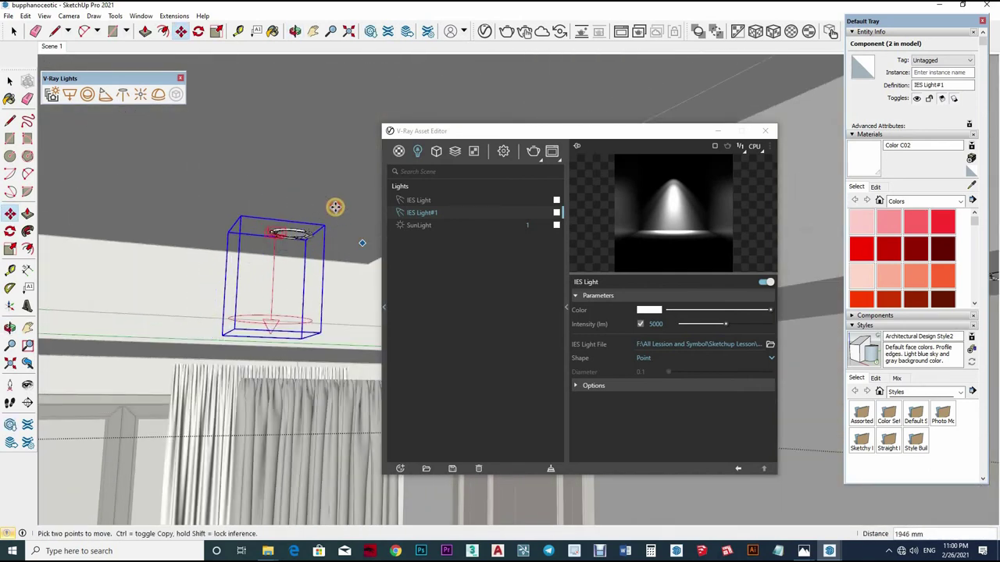
pyautogui.scroll(3, 334, 205)
pyautogui.click(297, 178)
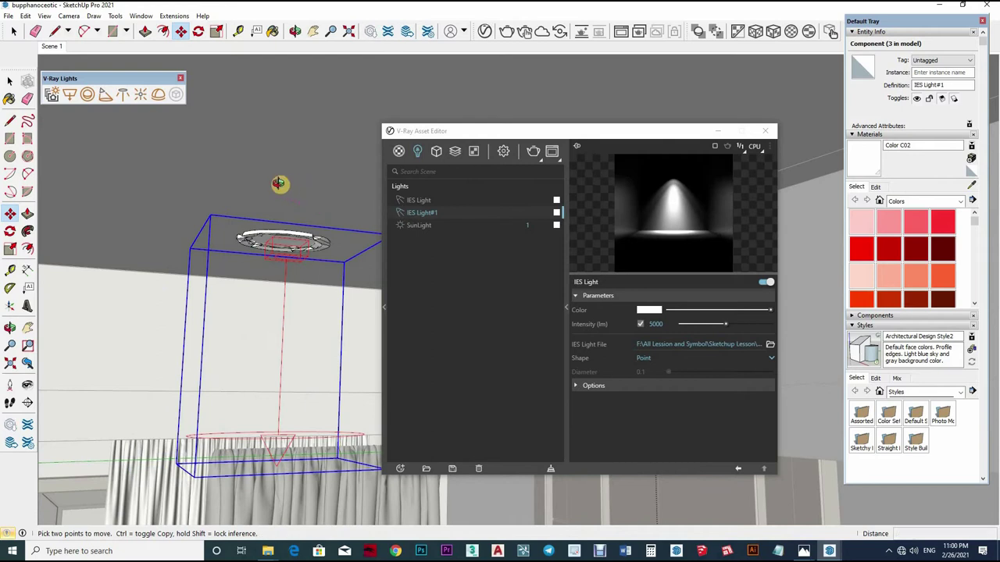
pyautogui.moveTo(279, 183)
pyautogui.mouseDown(button='middle')
pyautogui.moveTo(304, 172)
pyautogui.moveTo(205, 196)
pyautogui.moveTo(308, 164)
pyautogui.moveTo(277, 133)
pyautogui.moveTo(341, 245)
pyautogui.moveTo(178, 185)
pyautogui.moveTo(219, 175)
pyautogui.moveTo(230, 181)
pyautogui.moveTo(160, 198)
pyautogui.moveTo(352, 134)
pyautogui.mouseUp(button='middle')
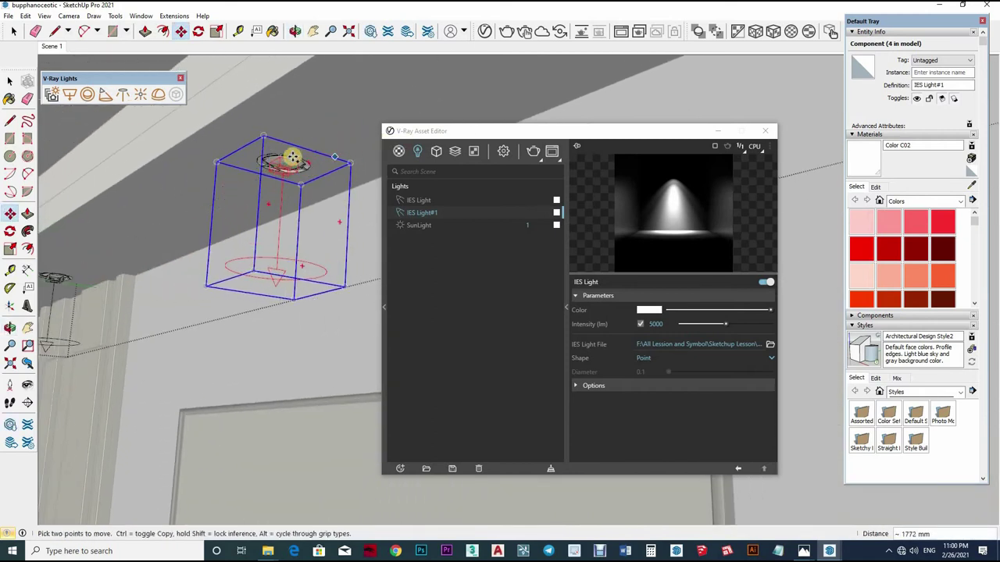
pyautogui.click(291, 158)
# Step: Copy the light onto the remaining ceiling downlights, reaching eight copies
pyautogui.moveTo(292, 158)
pyautogui.mouseDown(button='middle')
pyautogui.moveTo(351, 140)
pyautogui.moveTo(134, 160)
pyautogui.moveTo(286, 161)
pyautogui.moveTo(360, 149)
pyautogui.moveTo(357, 142)
pyautogui.mouseUp(button='middle')
pyautogui.click(300, 128)
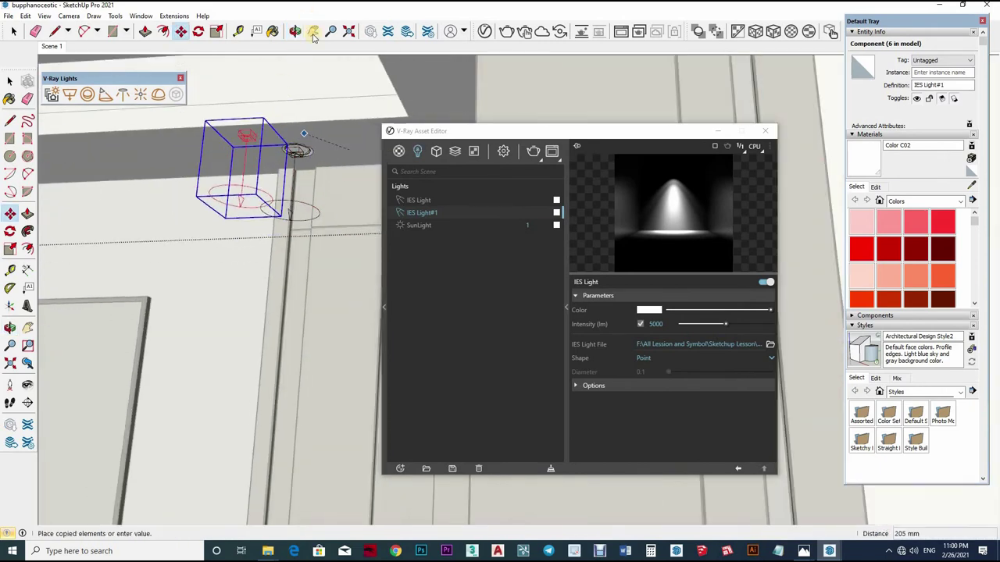
pyautogui.moveTo(300, 129); pyautogui.dragTo(341, 136, button='middle')
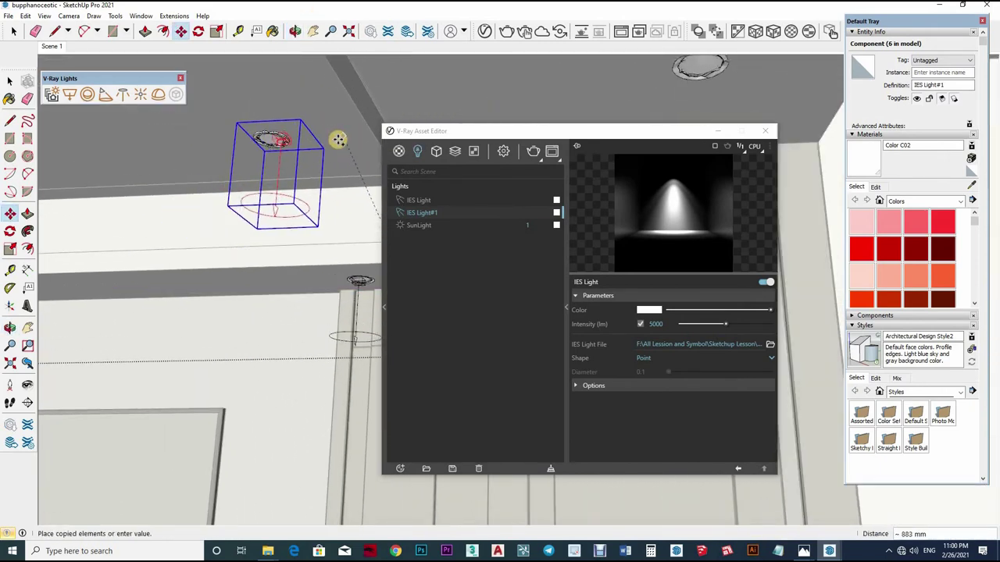
pyautogui.scroll(2, 337, 139)
pyautogui.scroll(1, 338, 139)
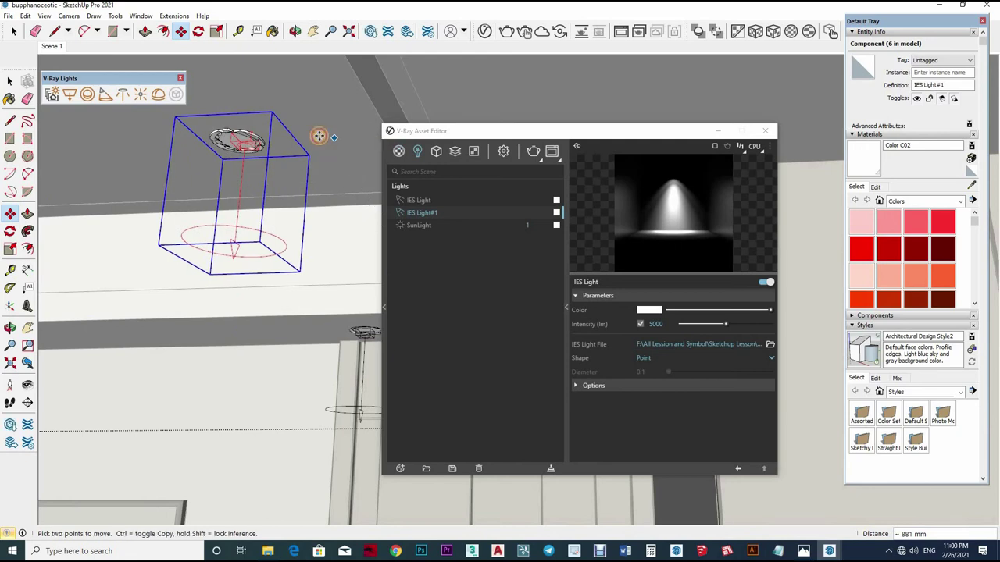
pyautogui.click(318, 136)
pyautogui.moveTo(310, 94)
pyautogui.mouseDown(button='middle')
pyautogui.moveTo(158, 145)
pyautogui.moveTo(357, 125)
pyautogui.mouseUp(button='middle')
pyautogui.click(148, 127)
pyautogui.moveTo(219, 127)
pyautogui.mouseDown(button='middle')
pyautogui.moveTo(167, 161)
pyautogui.moveTo(122, 169)
pyautogui.moveTo(194, 178)
pyautogui.mouseUp(button='middle')
# Step: Cancel the pending copy and close the V-Ray Asset Editor
pyautogui.scroll(5, 194, 178)
pyautogui.scroll(5, 234, 195)
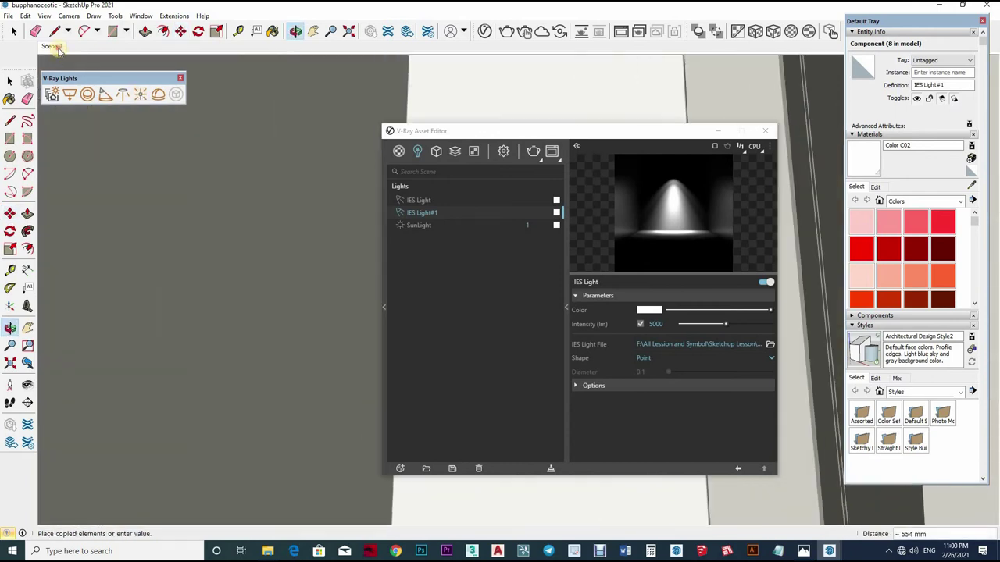
pyautogui.scroll(-5, 258, 213)
pyautogui.scroll(3, 258, 215)
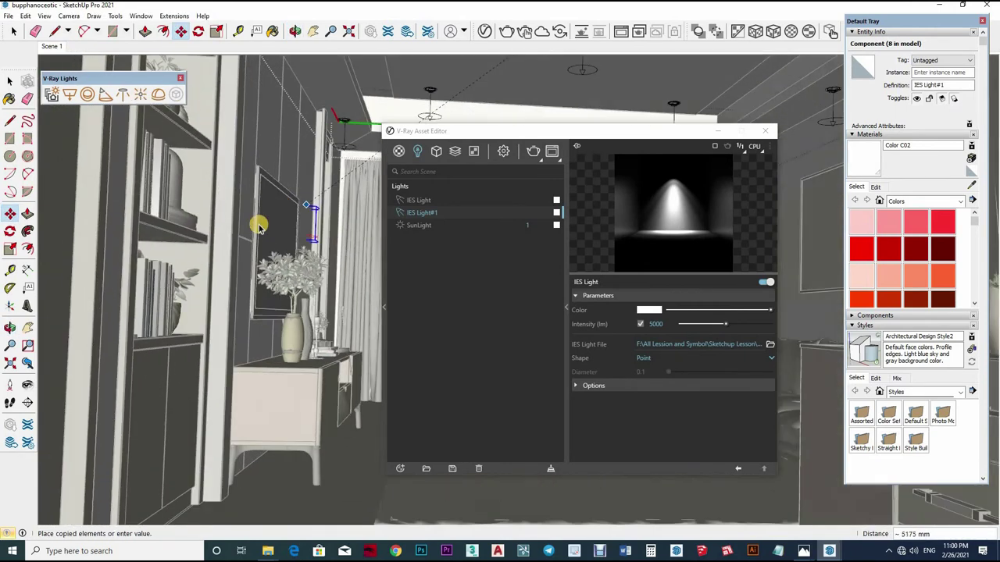
pyautogui.press('Escape')
pyautogui.press('space')
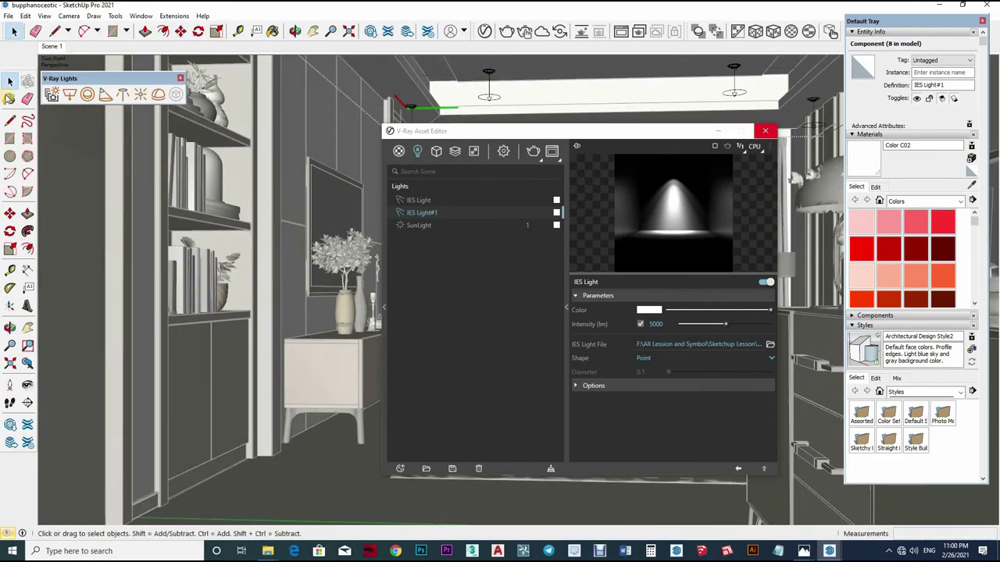
pyautogui.click(764, 130)
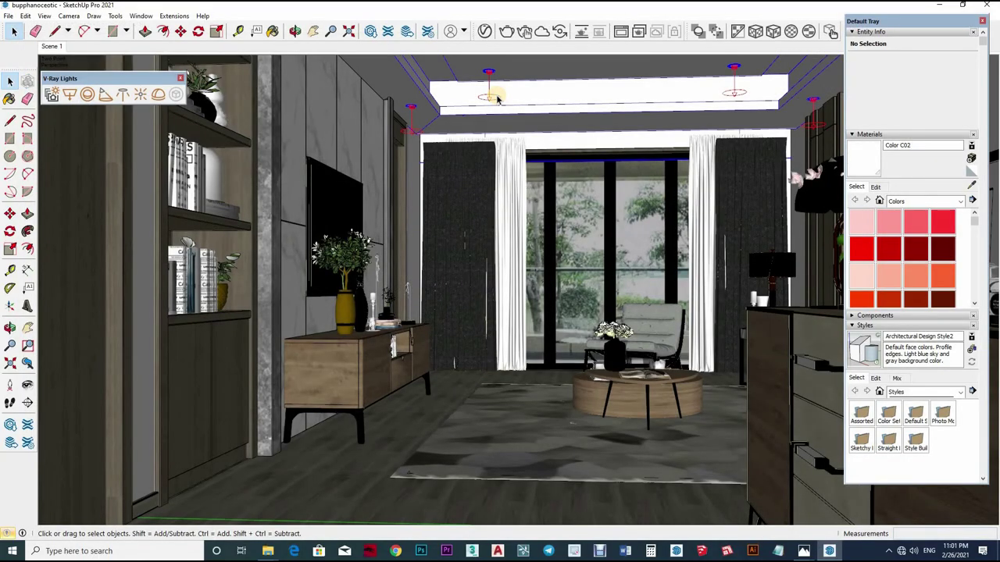
# Step: Select the lights group, set its intensity to 10000 lm, and stop the test render
pyautogui.click(496, 98)
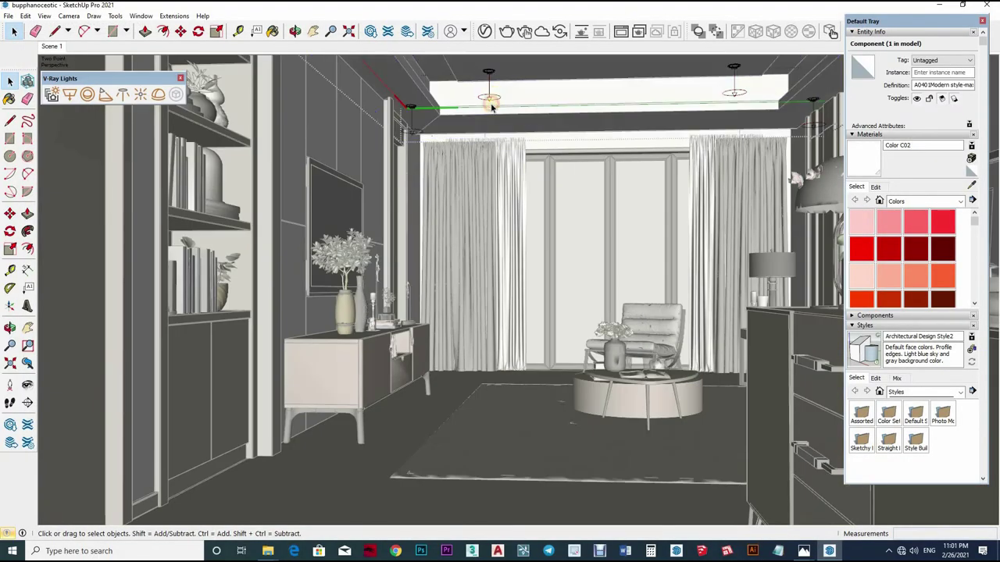
pyautogui.click(488, 66)
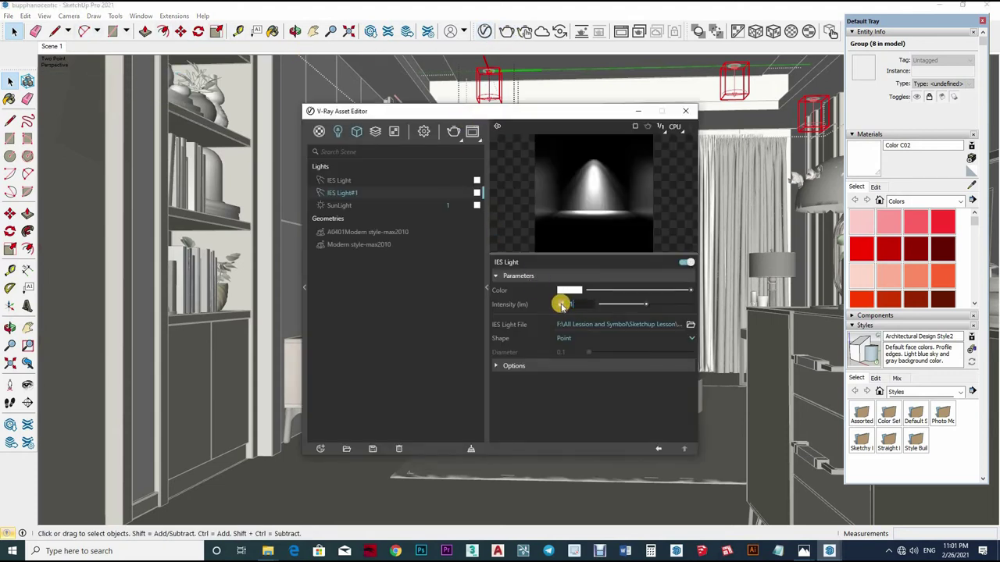
pyautogui.write('10000')
pyautogui.click(621, 312)
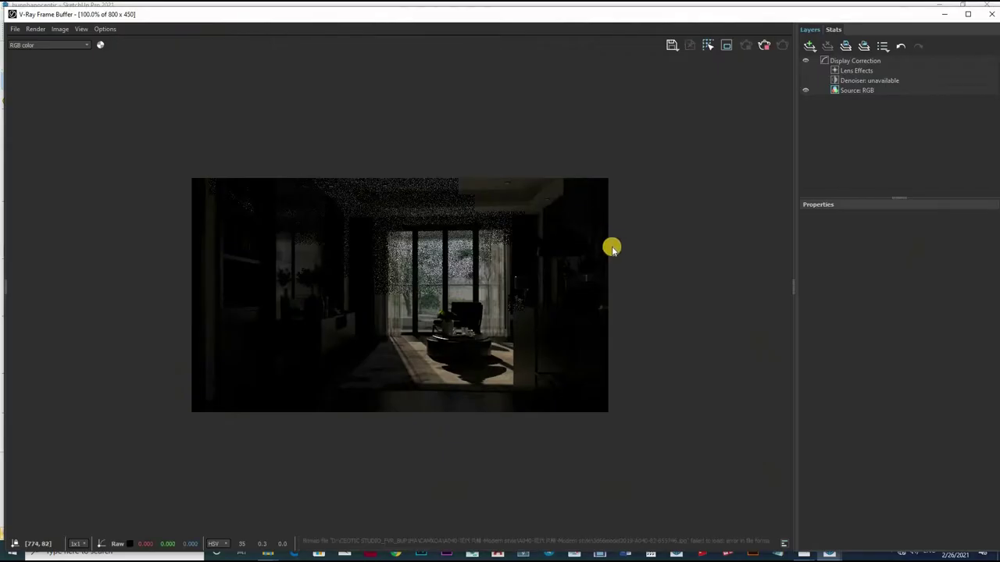
pyautogui.click(750, 46)
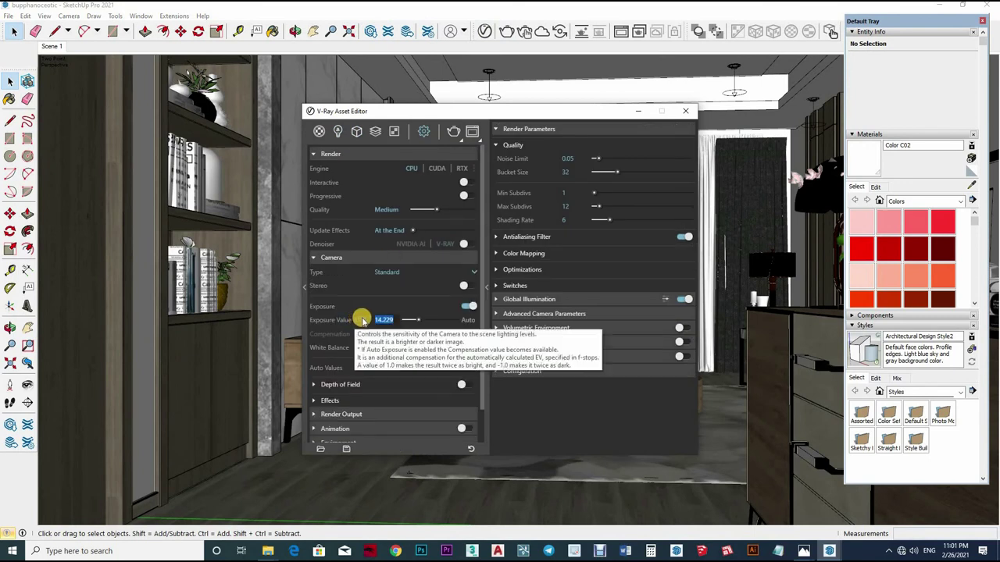
# Step: Set exposure 7.5, output 1250×703, noise limit 0.001 and max subdivs 24
pyautogui.write('7.5')
pyautogui.press('Return')
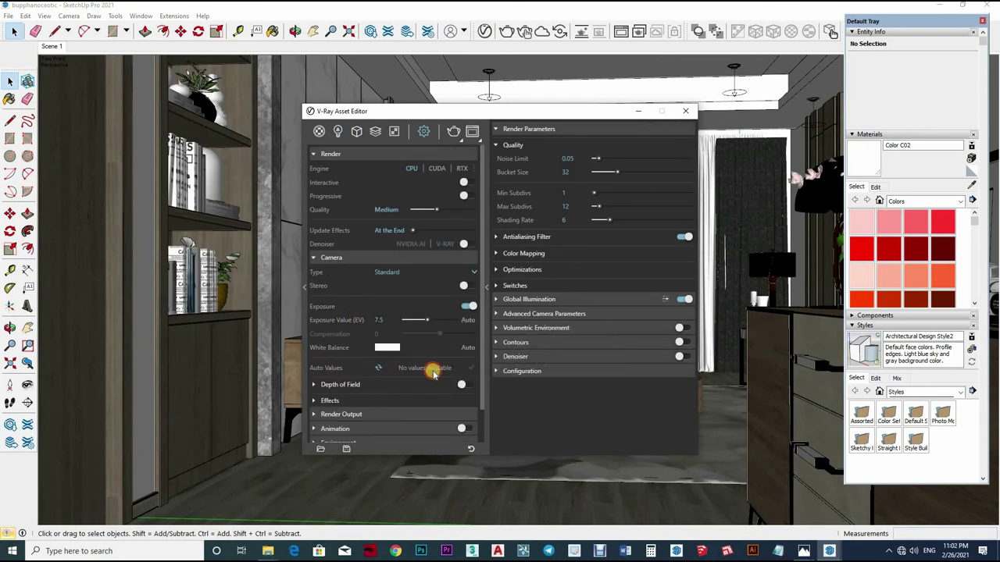
pyautogui.click(342, 414)
pyautogui.scroll(-3, 358, 342)
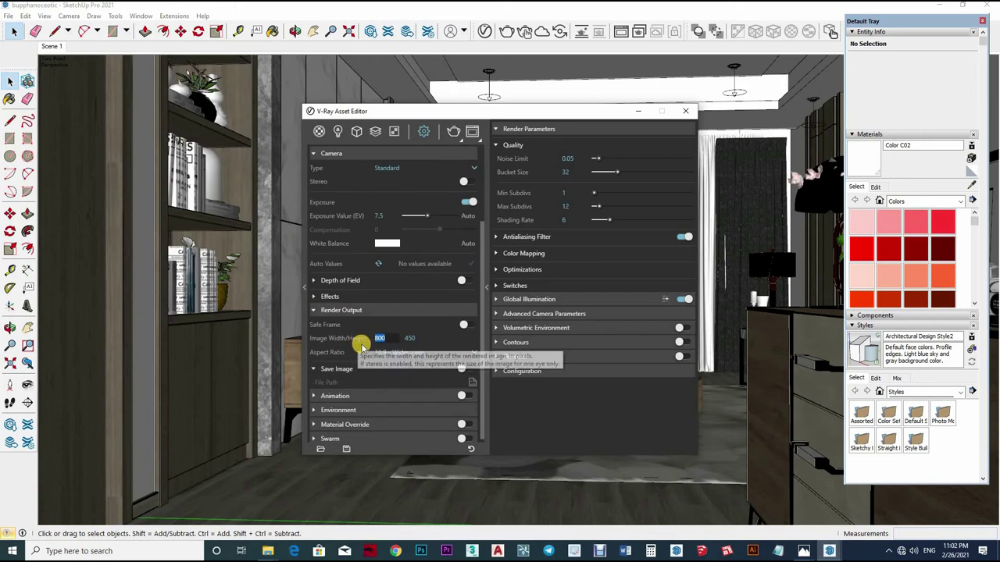
pyautogui.write('1250')
pyautogui.click(575, 159)
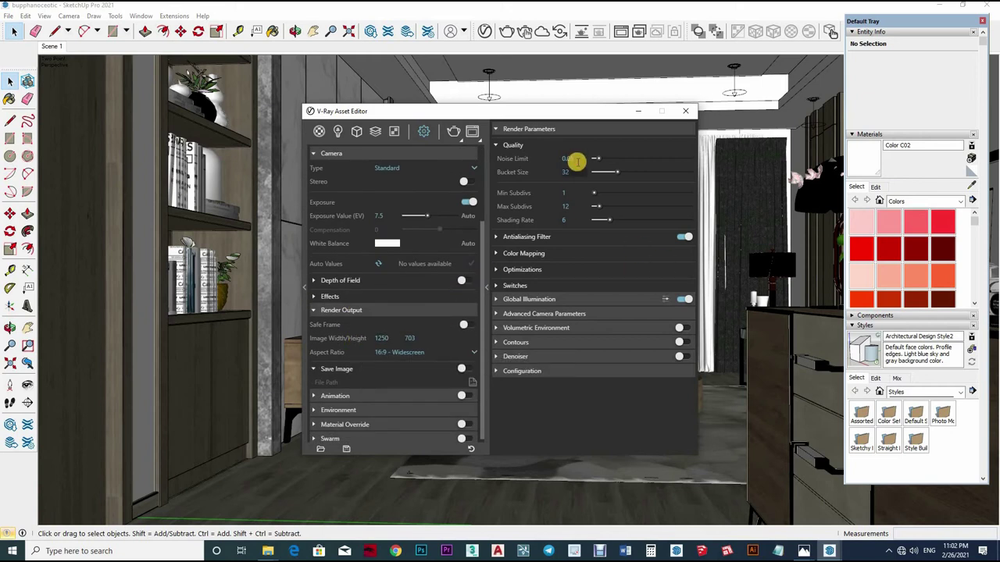
pyautogui.write('01')
pyautogui.press('Return')
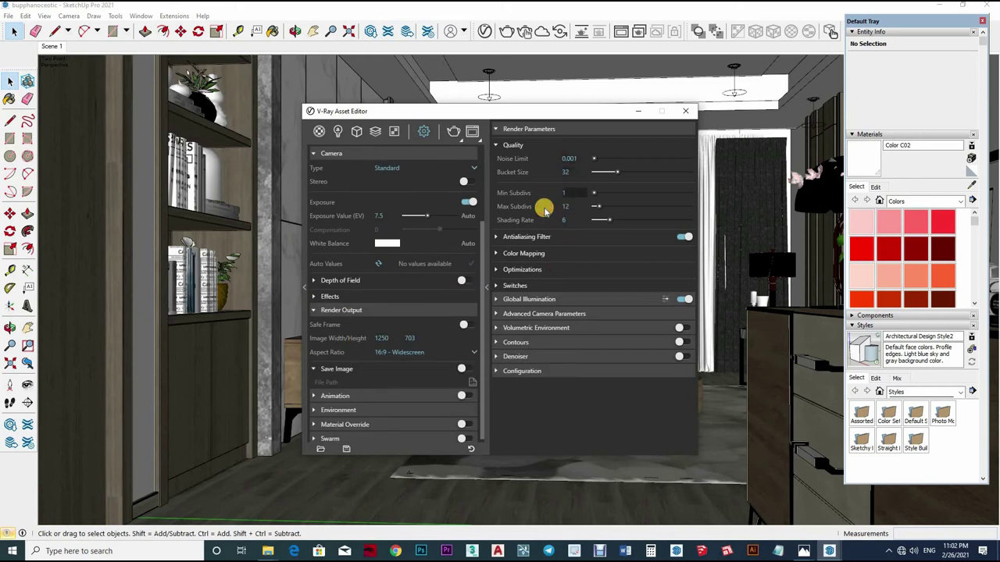
pyautogui.write('2')
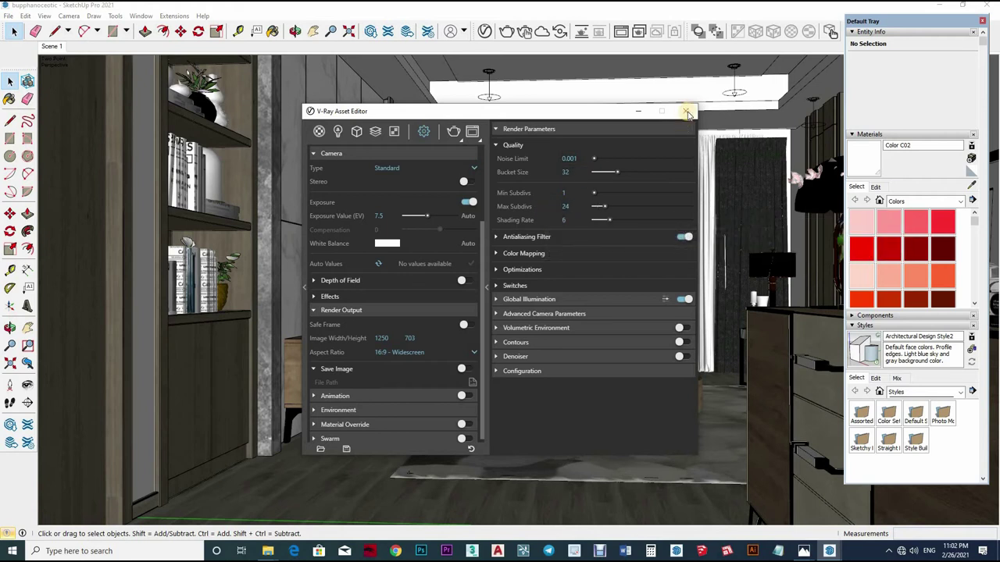
pyautogui.click(687, 115)
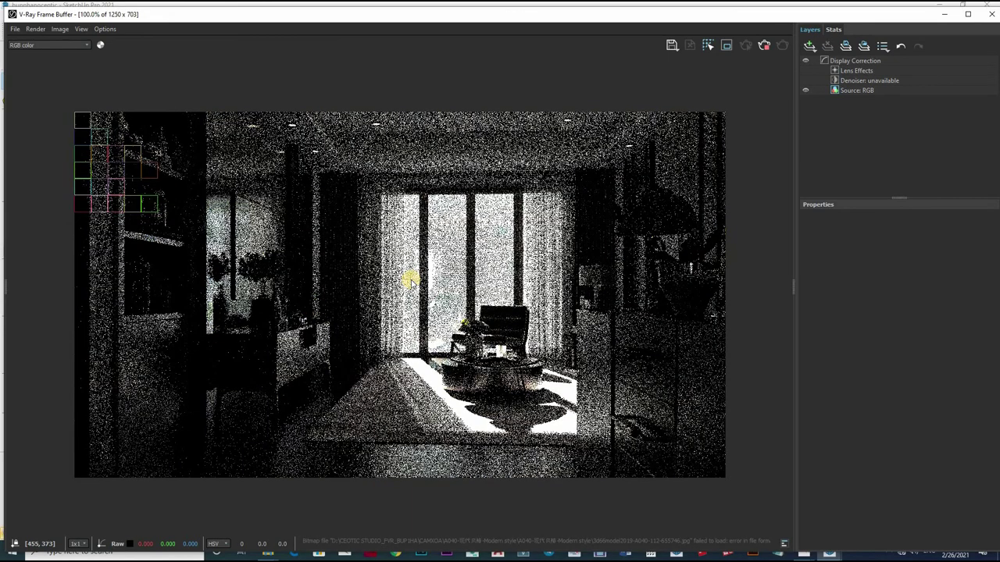
# Step: Stop the test render, close the Frame Buffer, and reopen the render settings
pyautogui.scroll(-2, 489, 238)
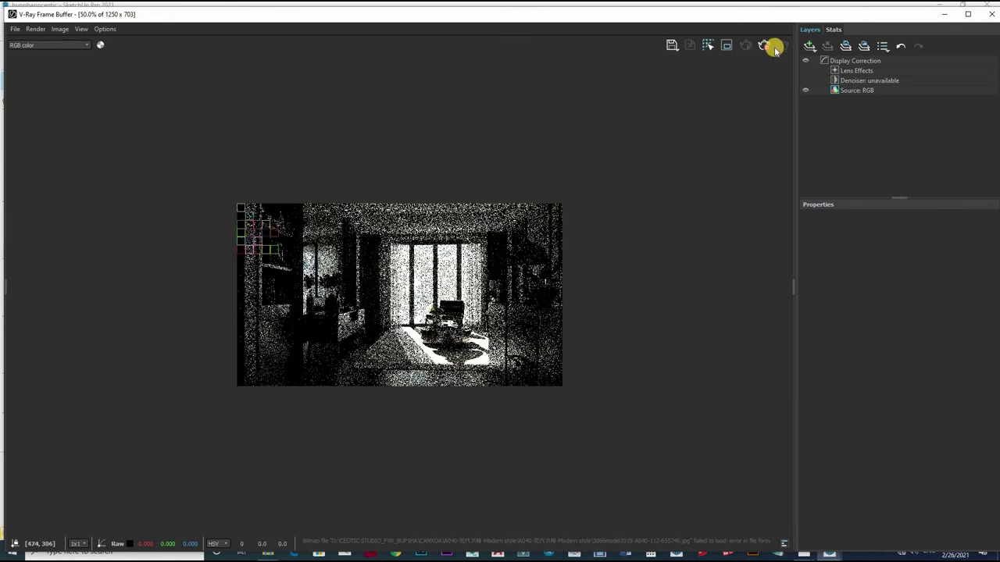
pyautogui.click(764, 44)
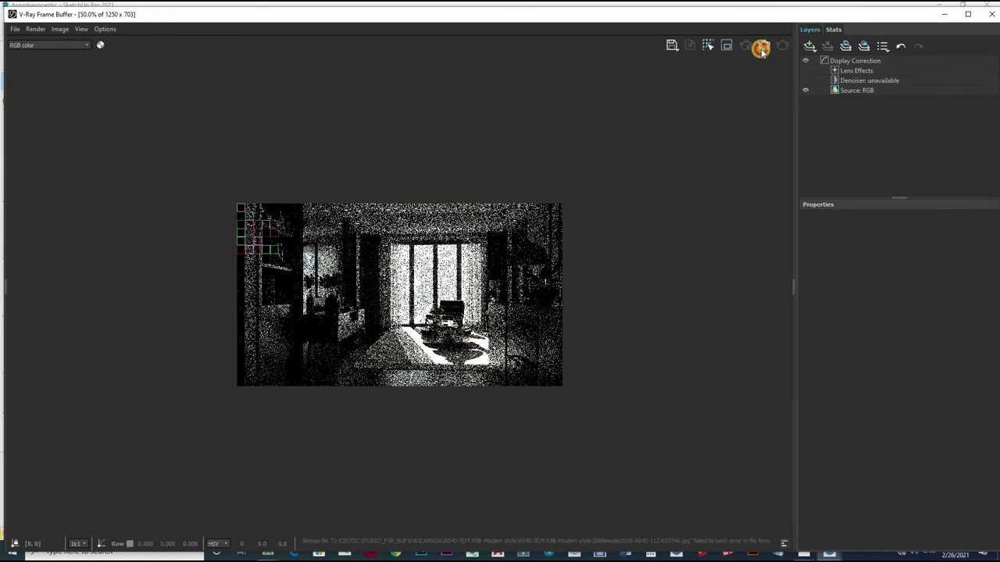
pyautogui.click(992, 15)
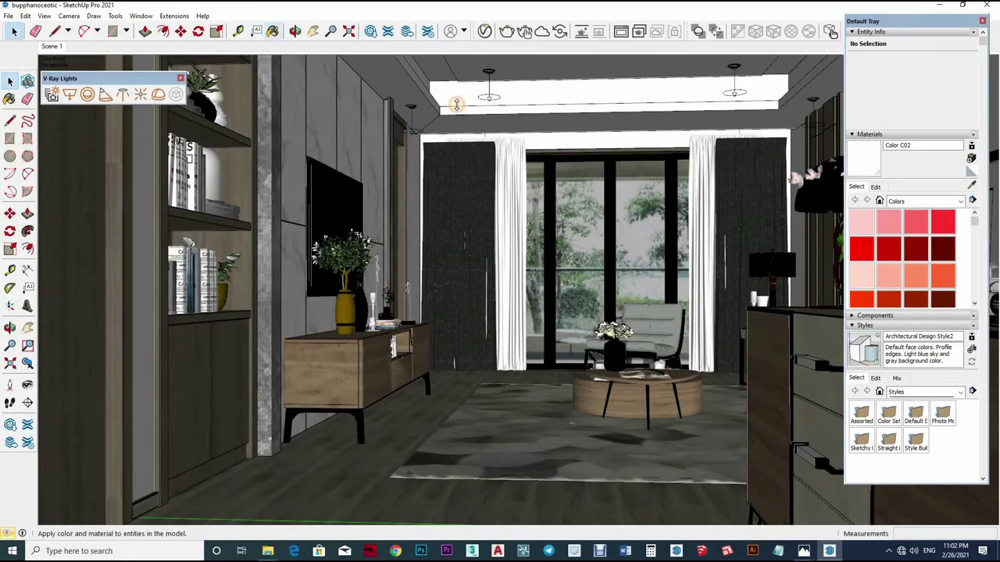
pyautogui.click(506, 32)
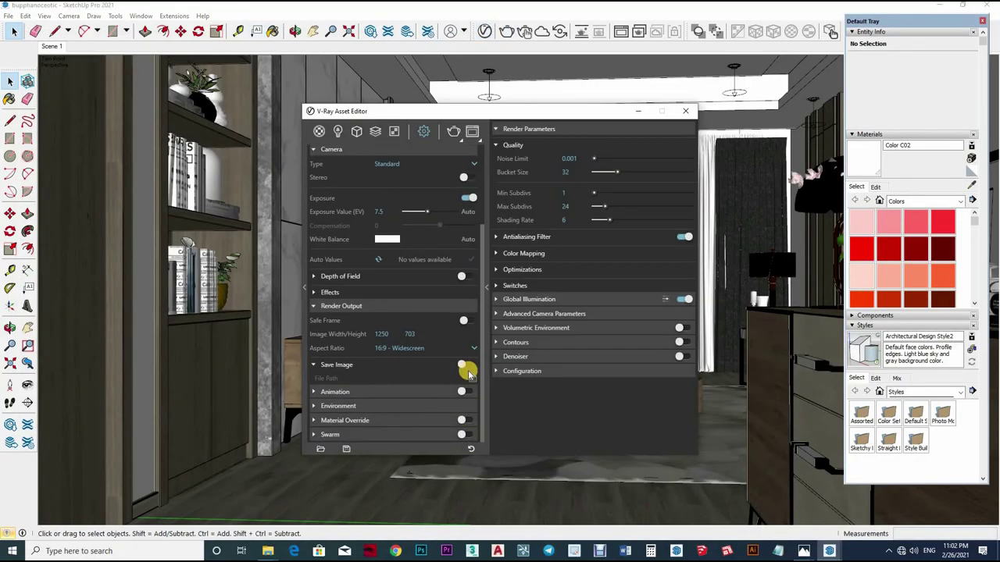
# Step: Set the environment sky texture to the VizPeople HDR bitmap
pyautogui.click(462, 370)
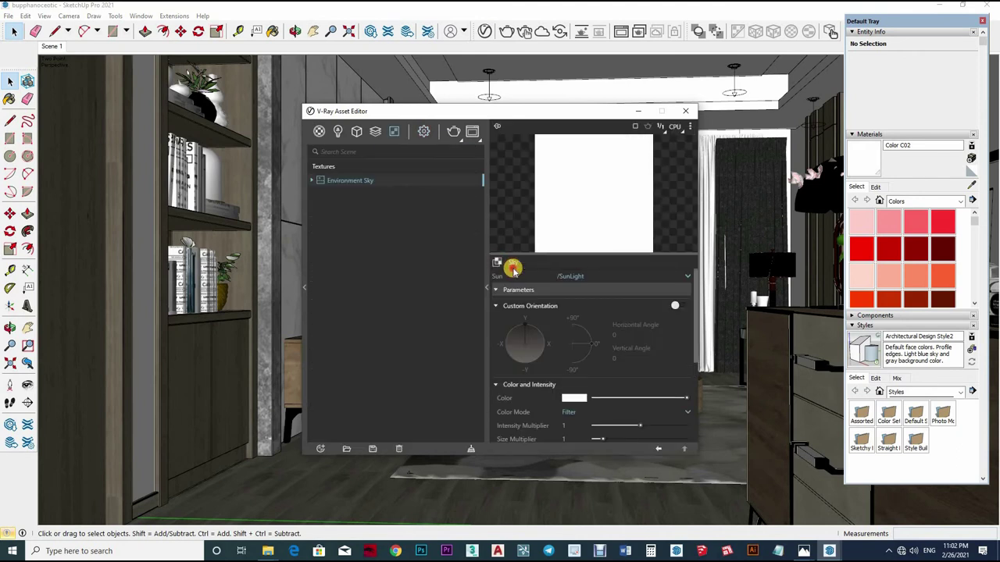
pyautogui.click(513, 270)
pyautogui.click(500, 261)
pyautogui.click(473, 309)
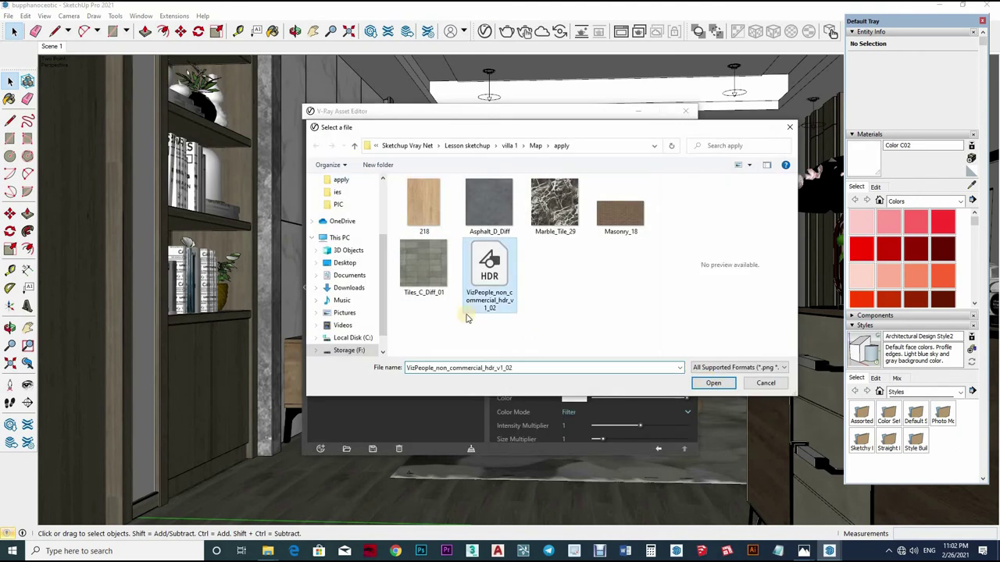
pyautogui.doubleClick(466, 316)
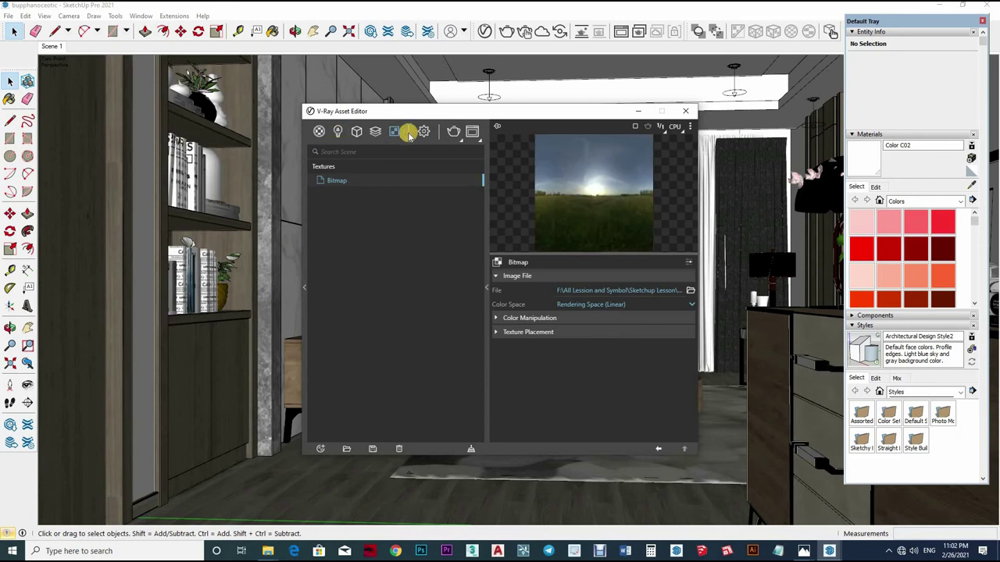
pyautogui.click(419, 371)
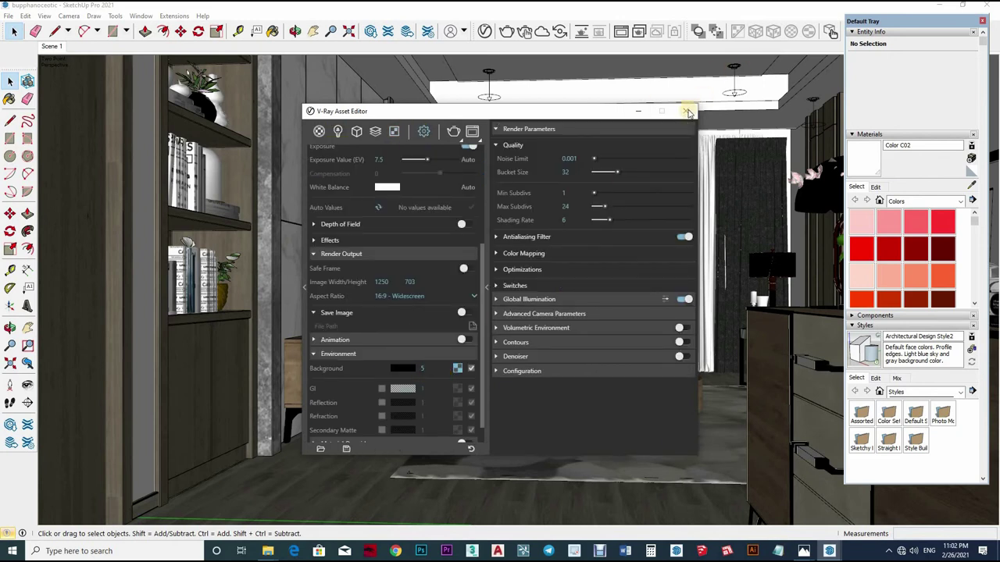
# Step: Run a test render, inspect it at full size, then close the Frame Buffer
pyautogui.click(507, 31)
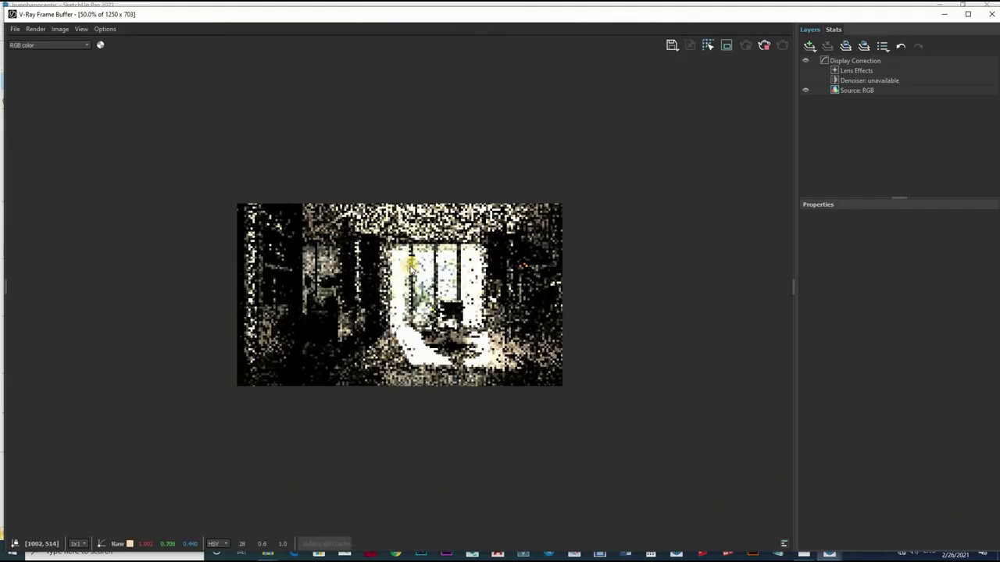
pyautogui.doubleClick(279, 302)
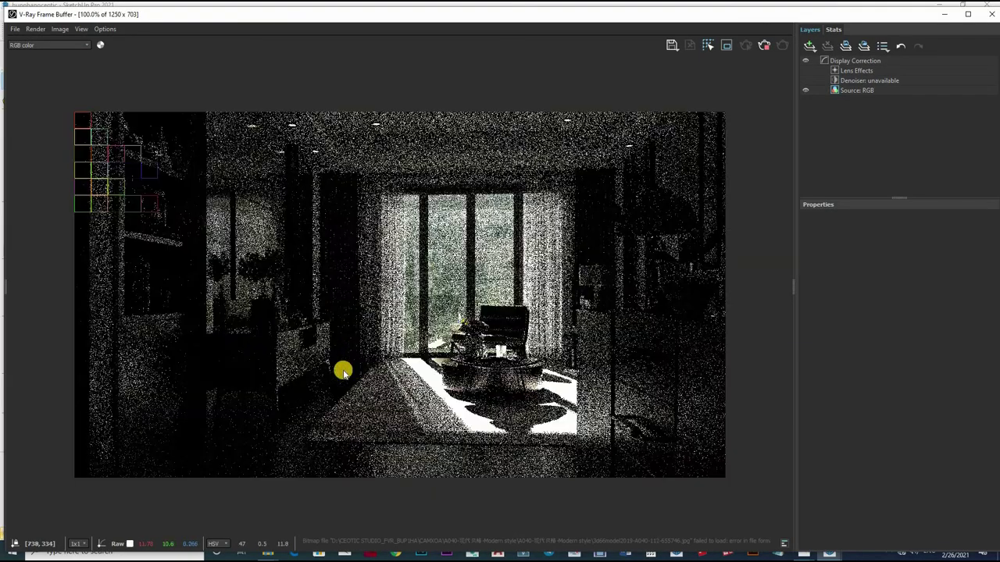
pyautogui.doubleClick(442, 290)
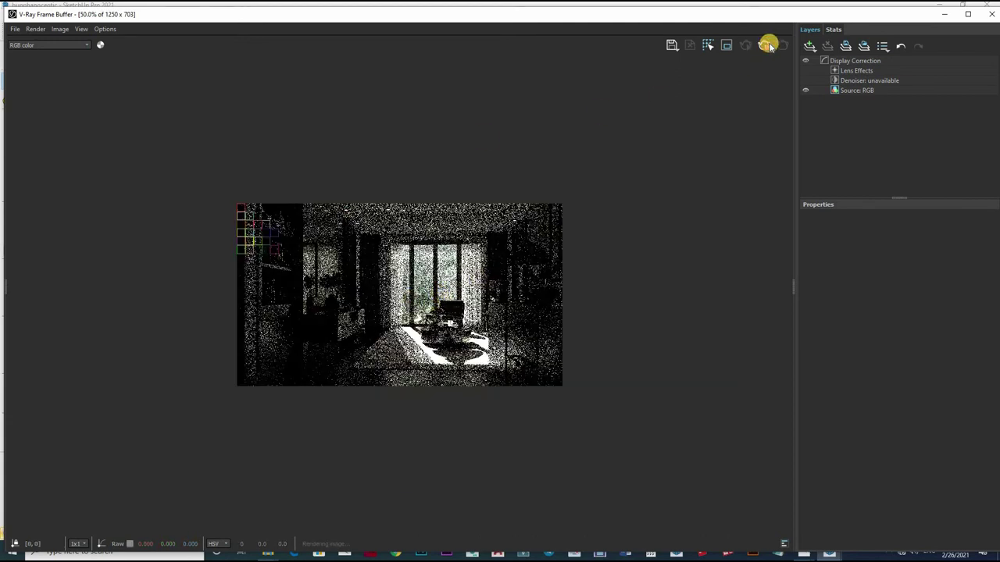
pyautogui.click(992, 14)
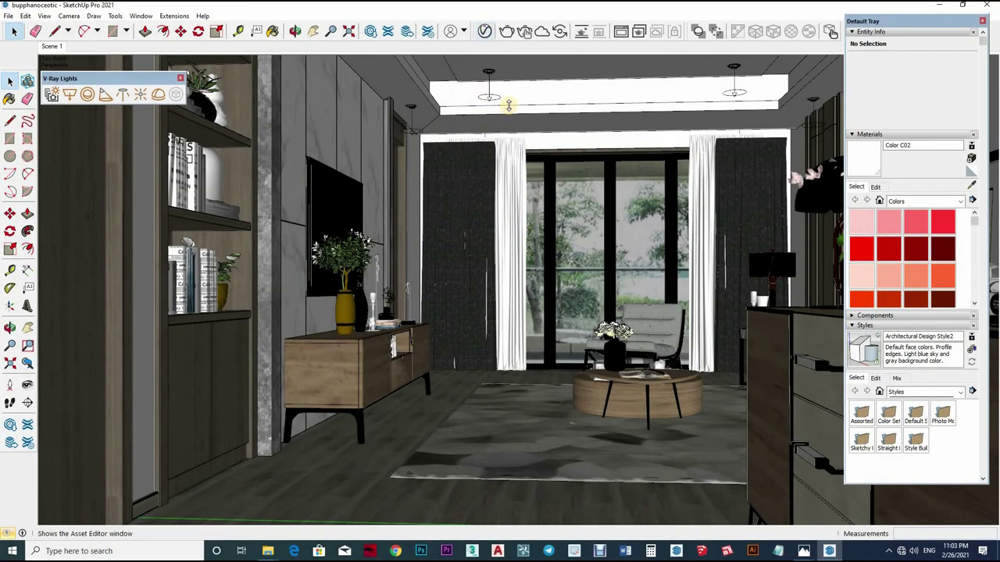
# Step: Close render settings and check both IES lights' intensities in the Lights list
pyautogui.scroll(5, 394, 230)
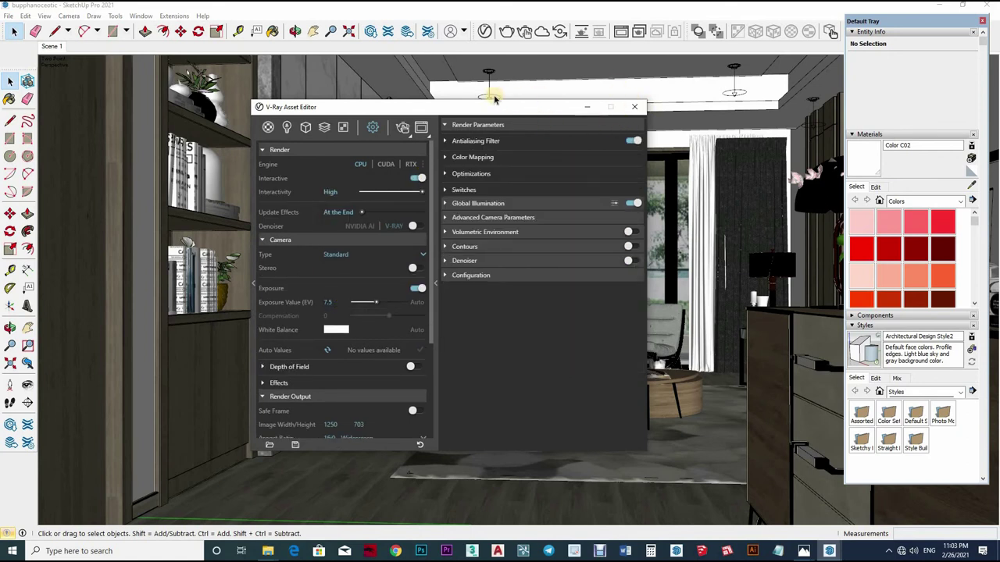
pyautogui.click(635, 107)
pyautogui.click(484, 32)
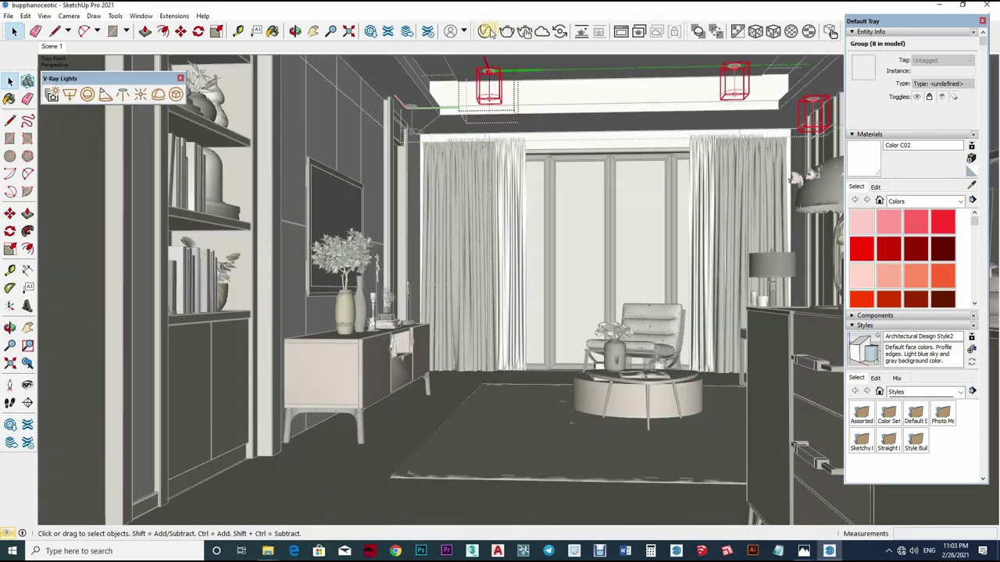
pyautogui.click(484, 31)
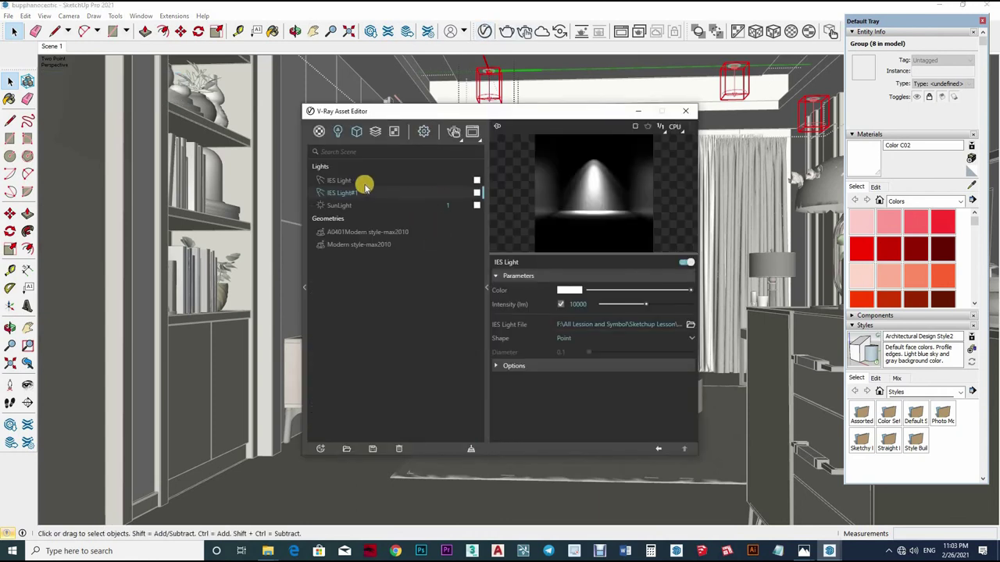
pyautogui.press('Up')
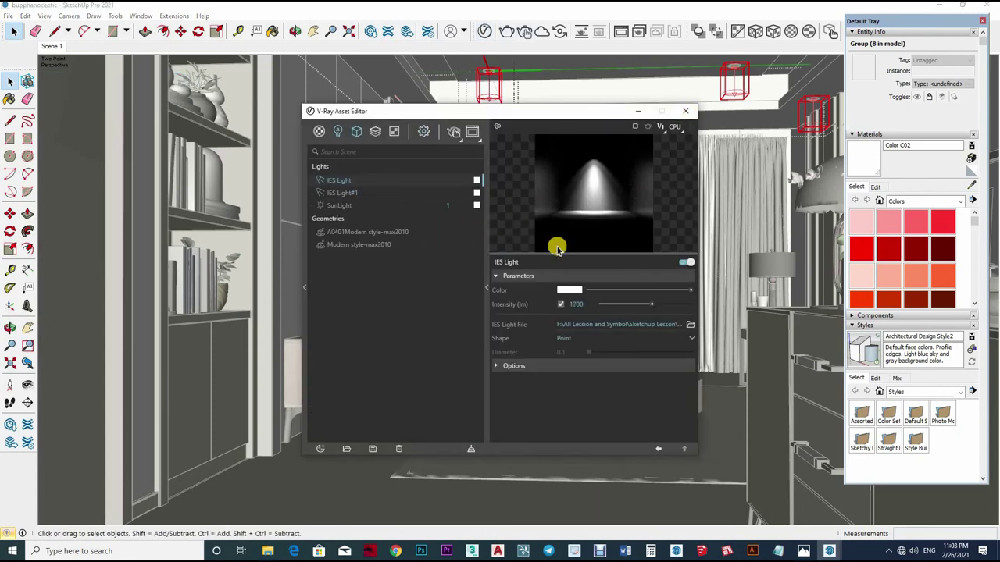
# Step: Run another test render, inspect it at full size, and stop it
pyautogui.click(484, 31)
pyautogui.click(525, 31)
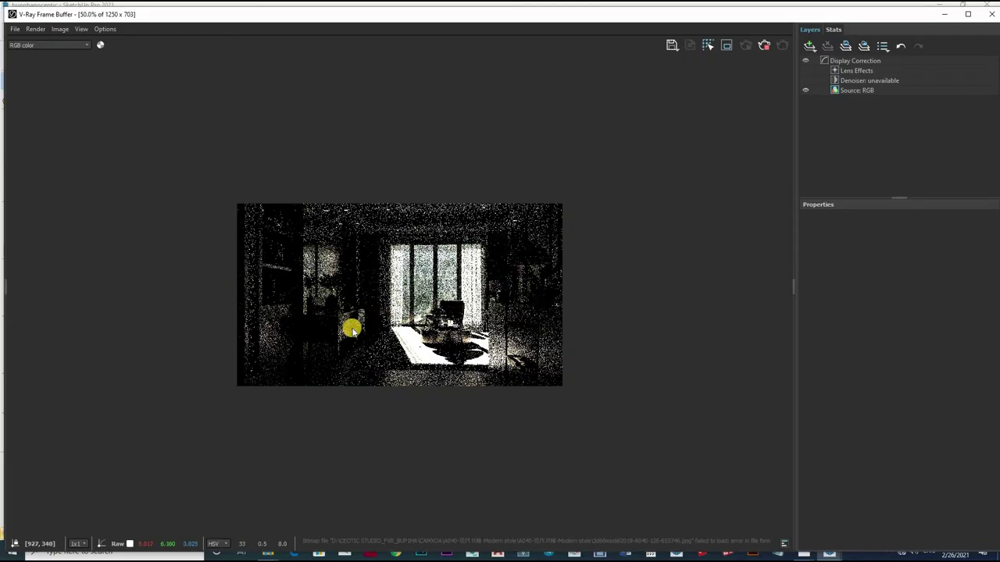
pyautogui.doubleClick(285, 335)
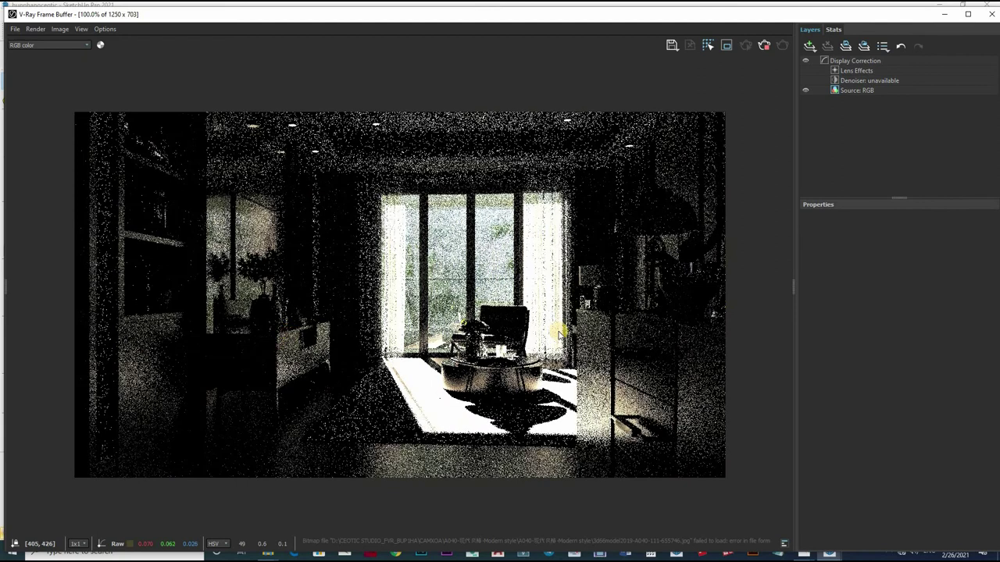
pyautogui.doubleClick(558, 332)
pyautogui.doubleClick(559, 331)
pyautogui.doubleClick(633, 118)
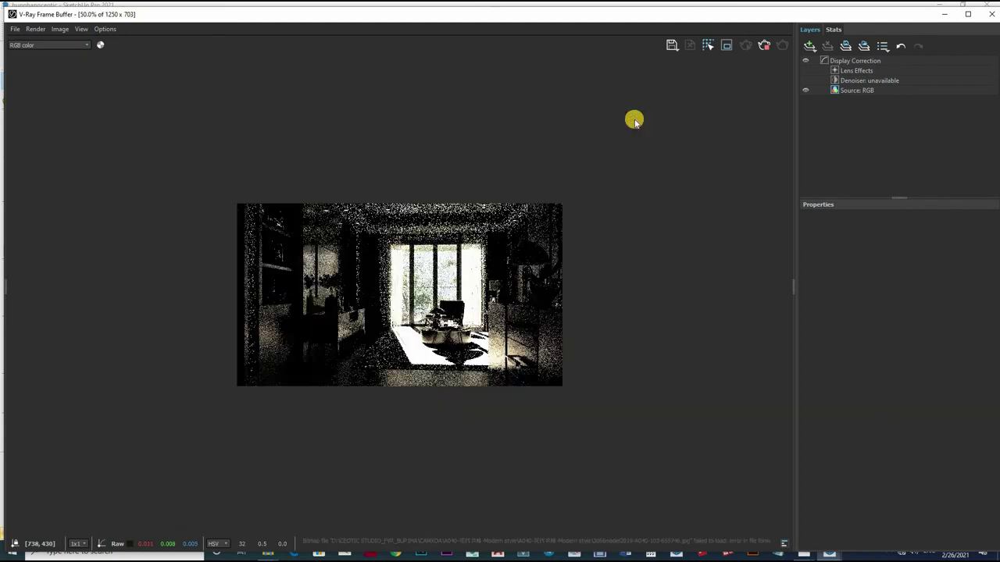
pyautogui.click(766, 44)
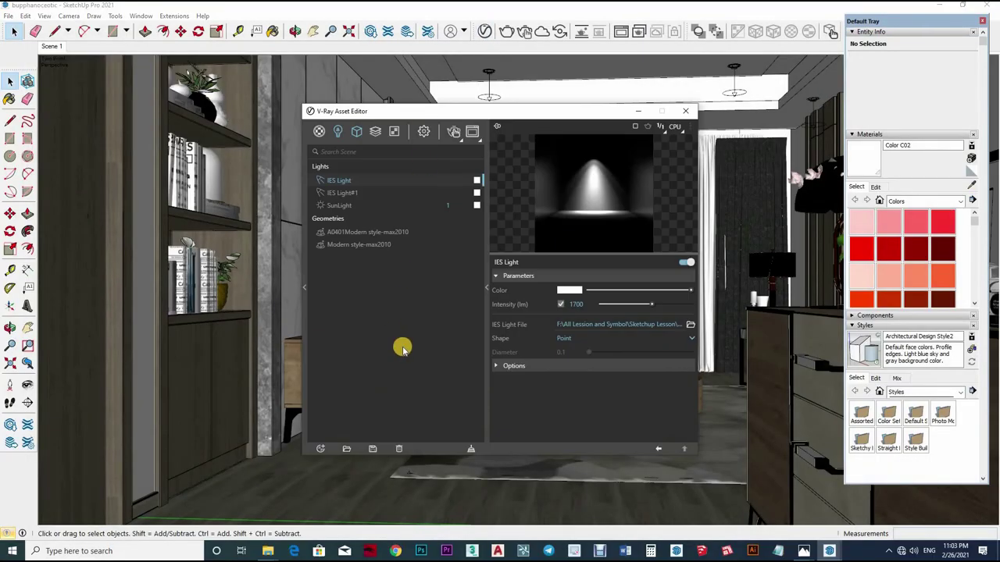
# Step: Set Irradiance Map Subdivs 80 and Interpolation 50, plus Light Cache Subdivs 1200, Sample Size 0.01, Retrace 1
pyautogui.scroll(-5, 410, 367)
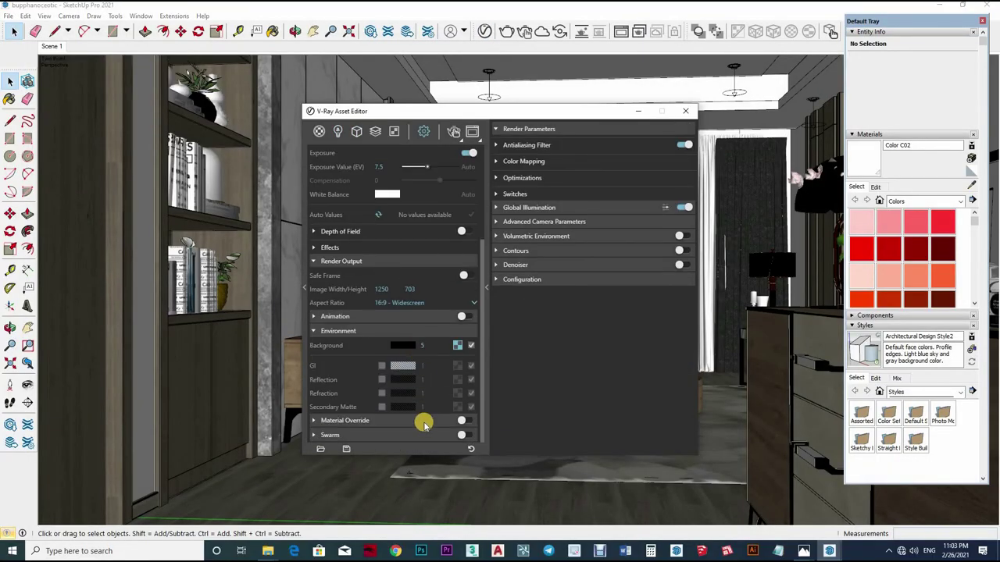
pyautogui.scroll(3, 441, 213)
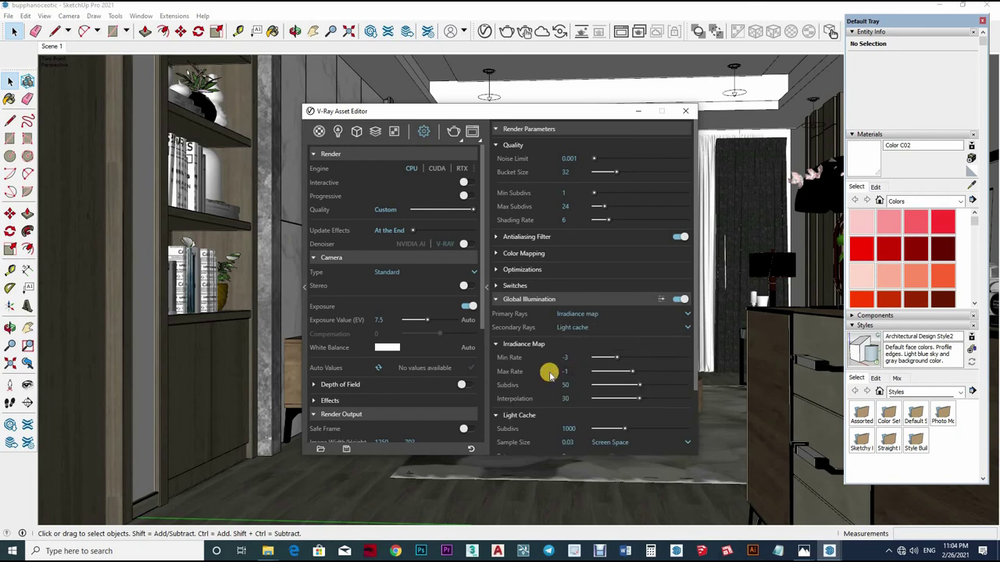
pyautogui.scroll(1, 549, 375)
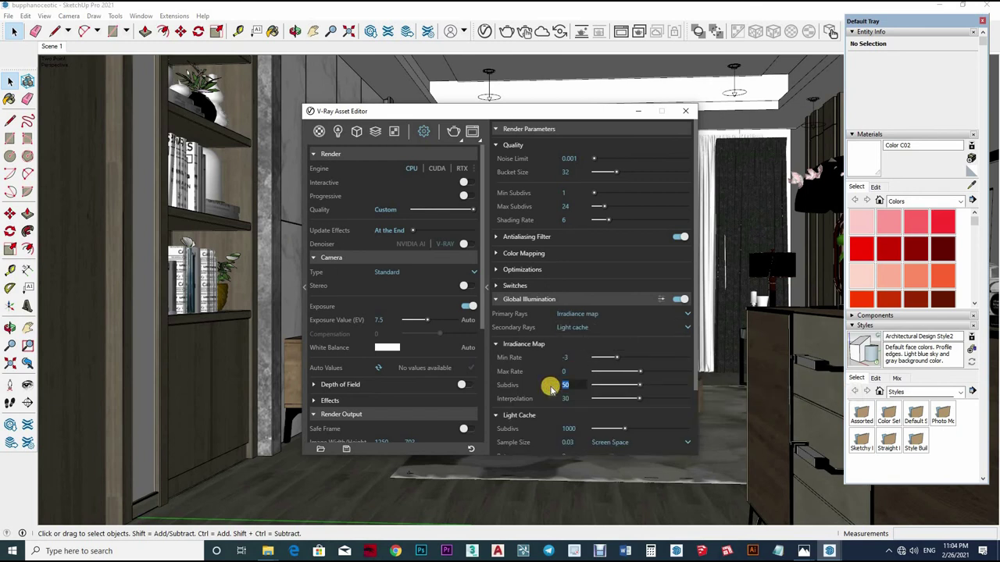
pyautogui.write('80')
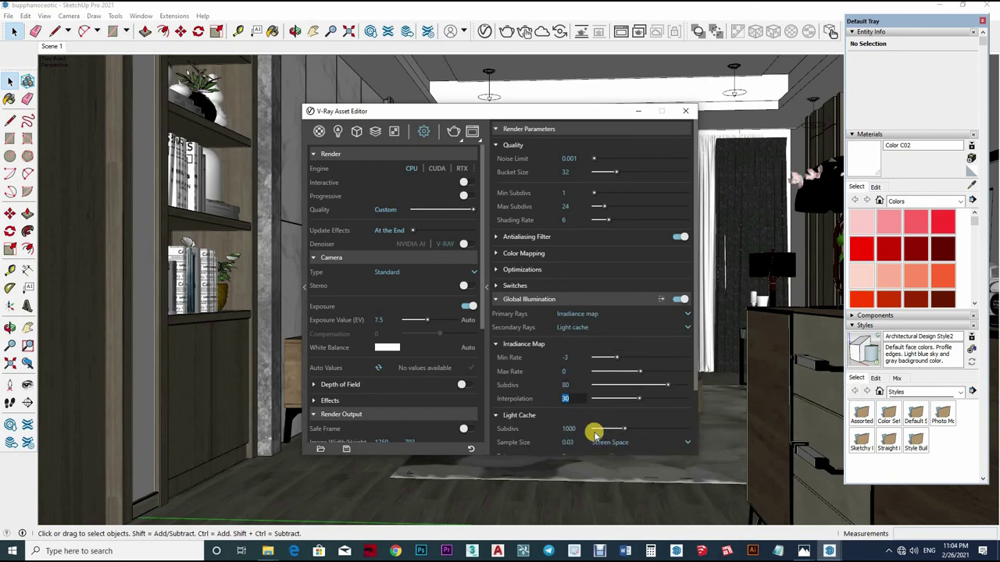
pyautogui.write('50')
pyautogui.press('Tab')
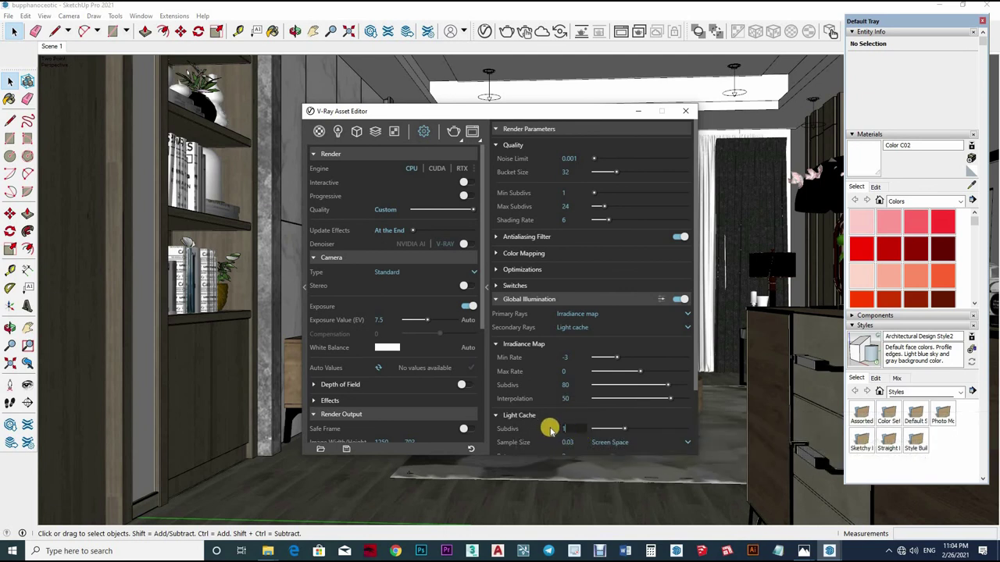
pyautogui.write('200')
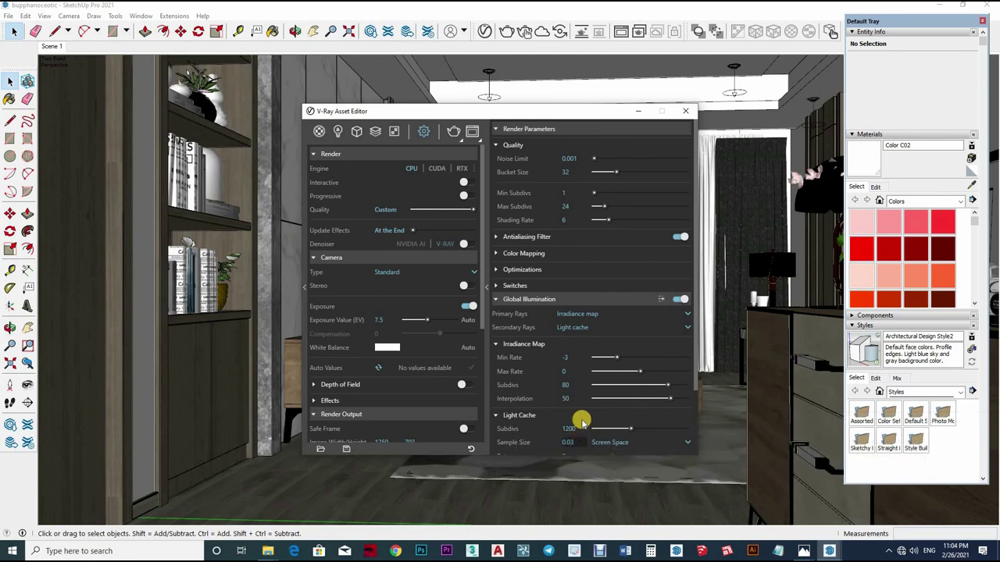
pyautogui.scroll(-2, 547, 379)
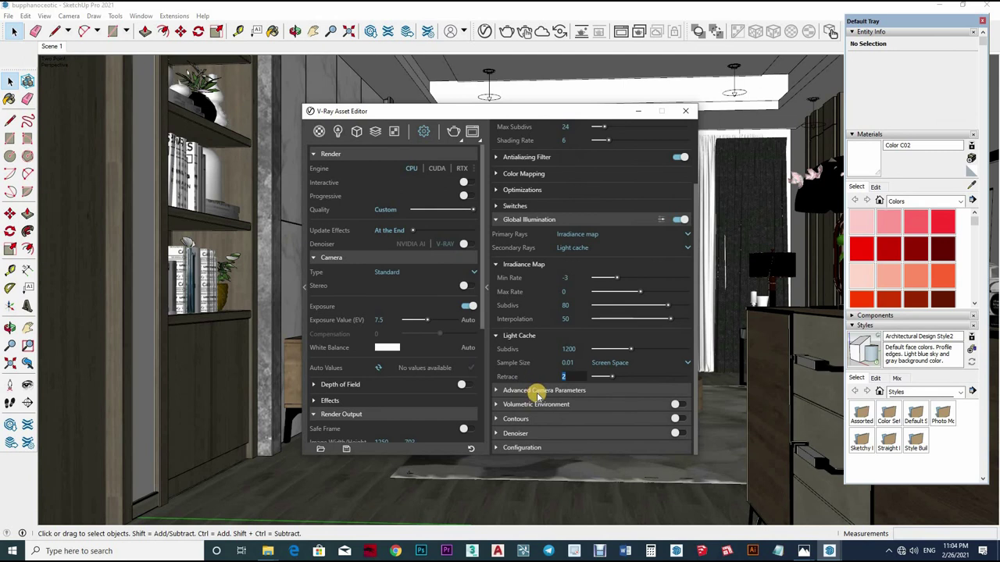
pyautogui.write('1')
pyautogui.press('Return')
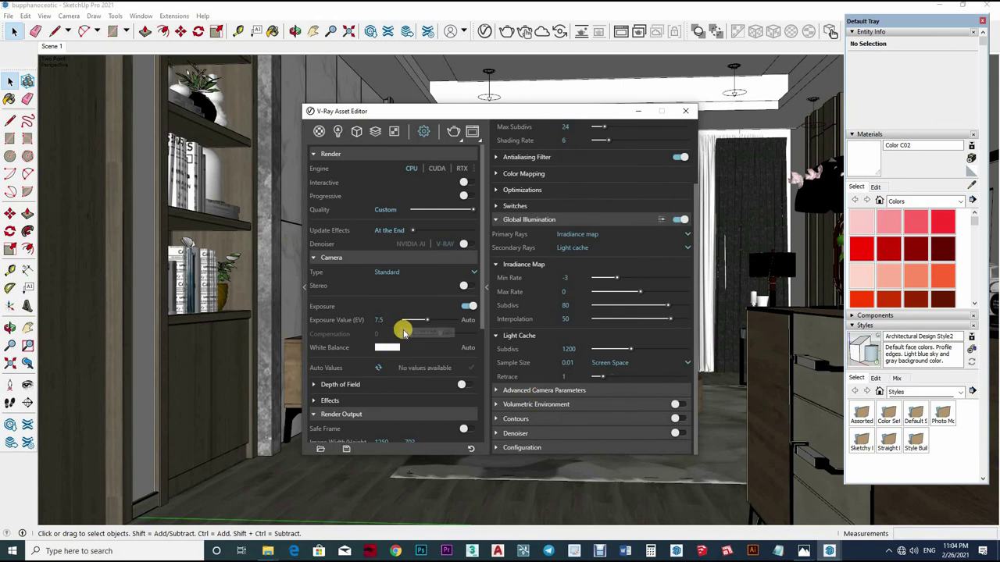
# Step: Lower the camera Exposure Value to 5
pyautogui.scroll(-4, 398, 320)
pyautogui.scroll(3, 367, 296)
pyautogui.write('5')
pyautogui.press('Return')
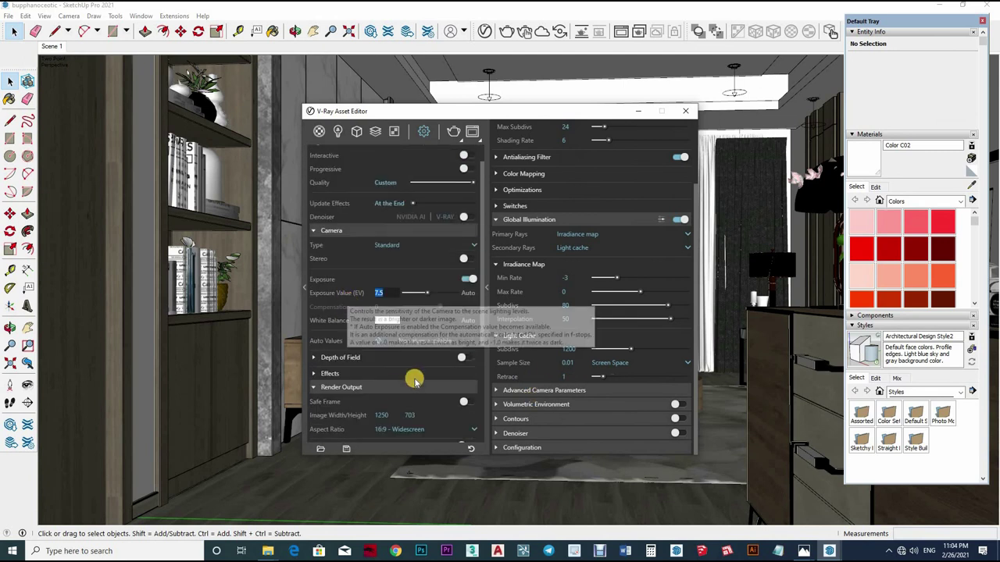
pyautogui.scroll(-3, 414, 367)
pyautogui.scroll(-2, 430, 345)
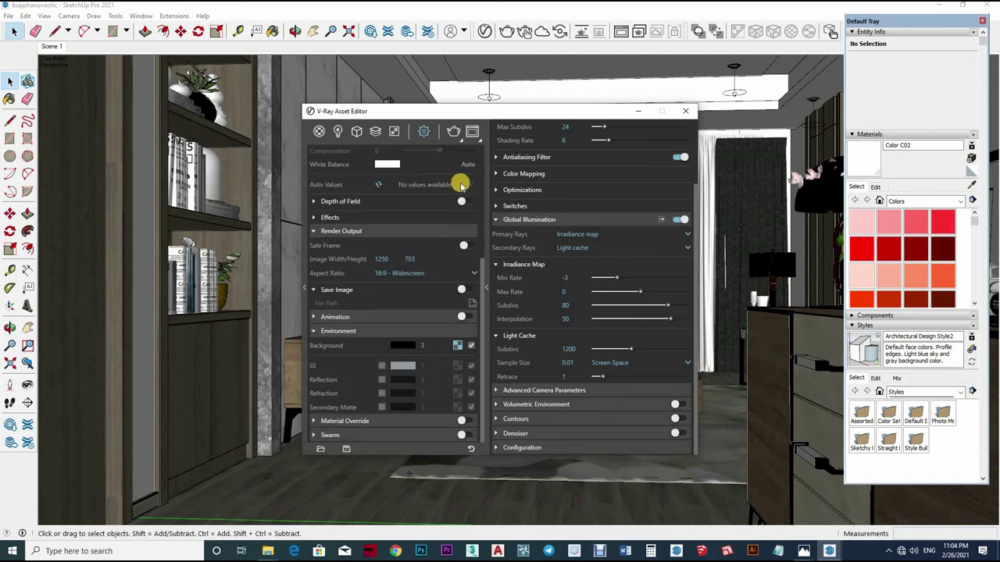
pyautogui.scroll(7, 460, 184)
pyautogui.scroll(3, 582, 246)
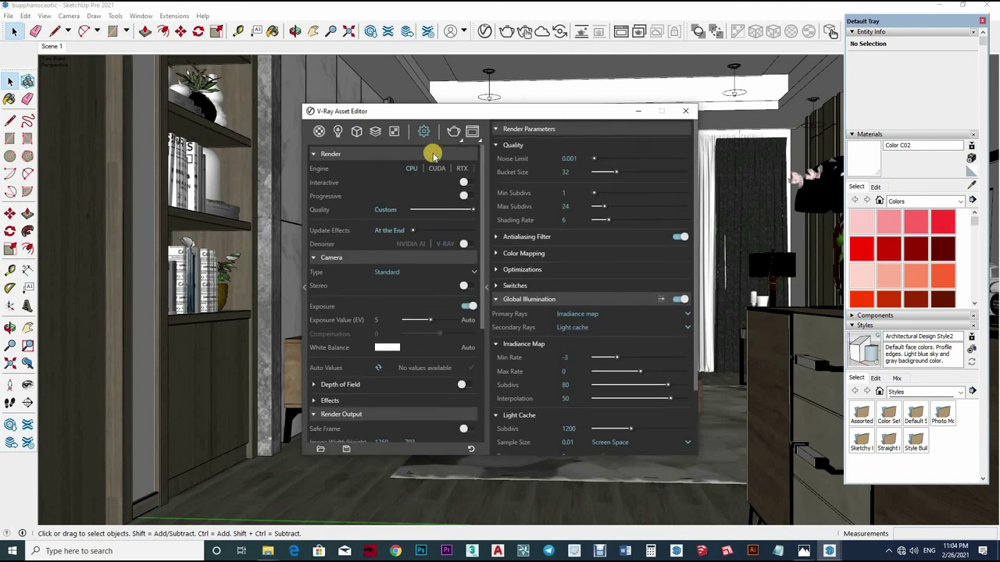